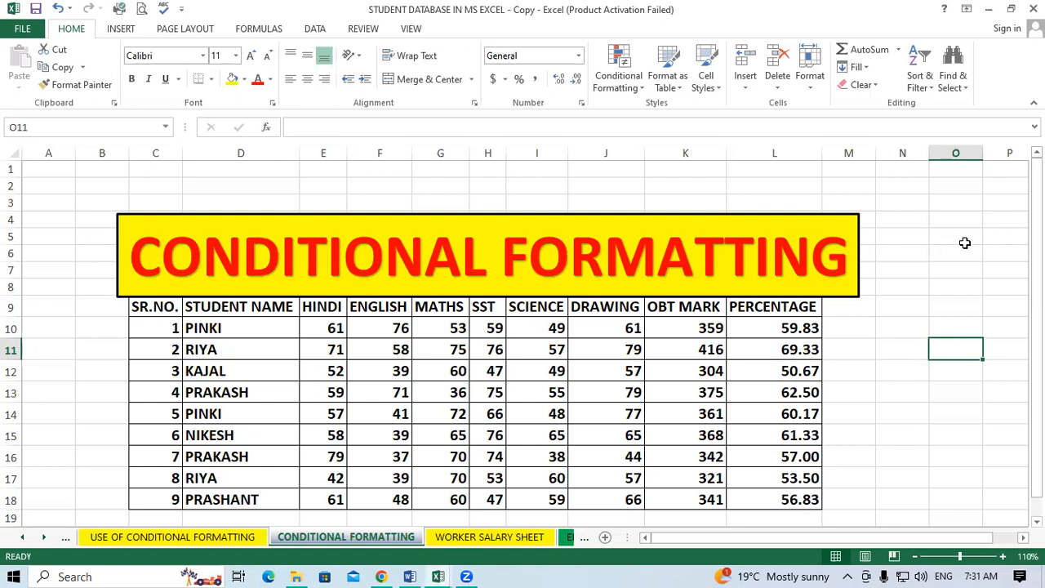
{"action": "left_click", "coordinate": [622, 367]}
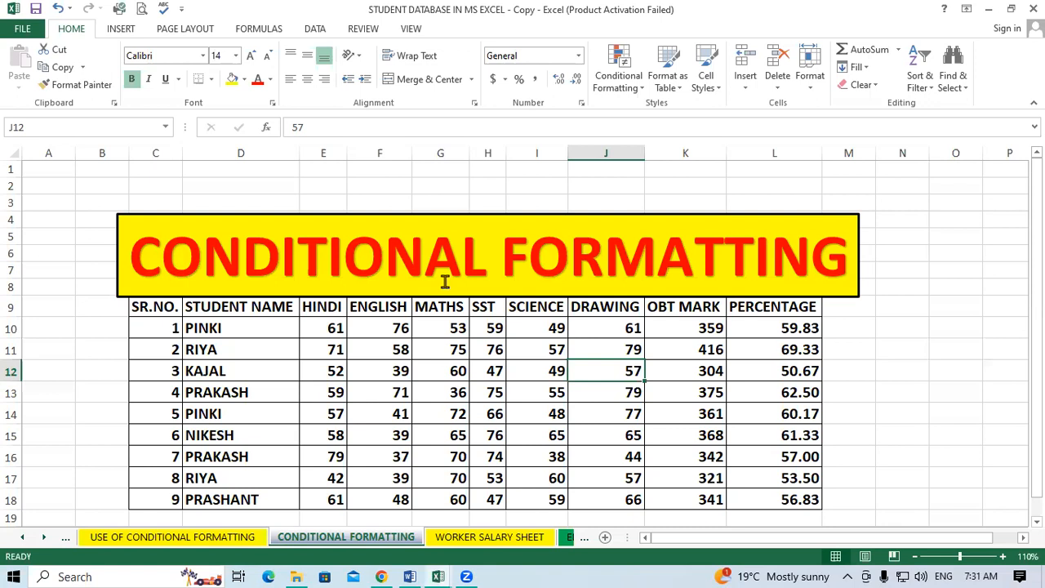
{"action": "left_click", "coordinate": [945, 363]}
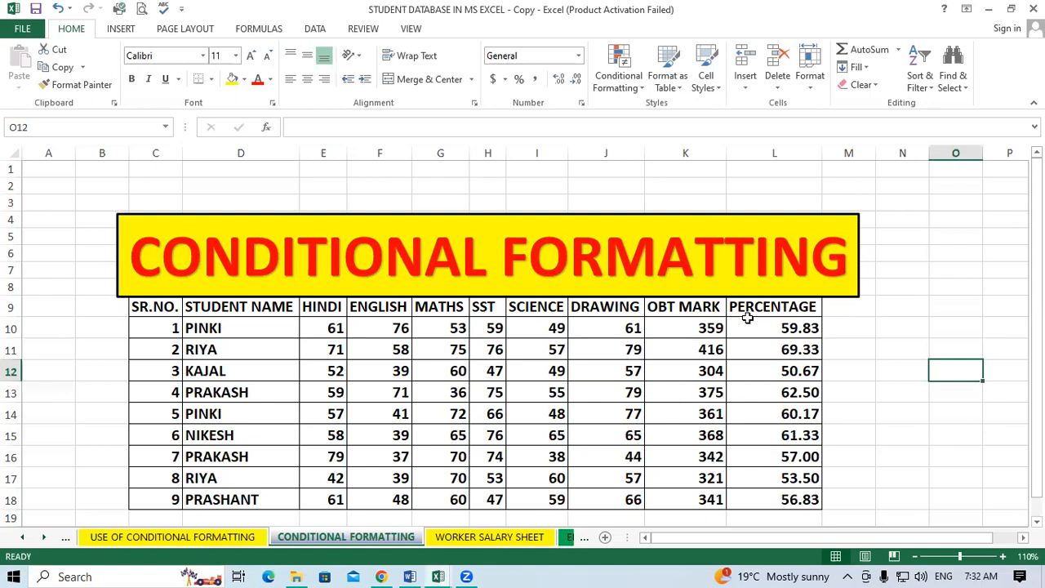
{"action": "left_click", "coordinate": [820, 383]}
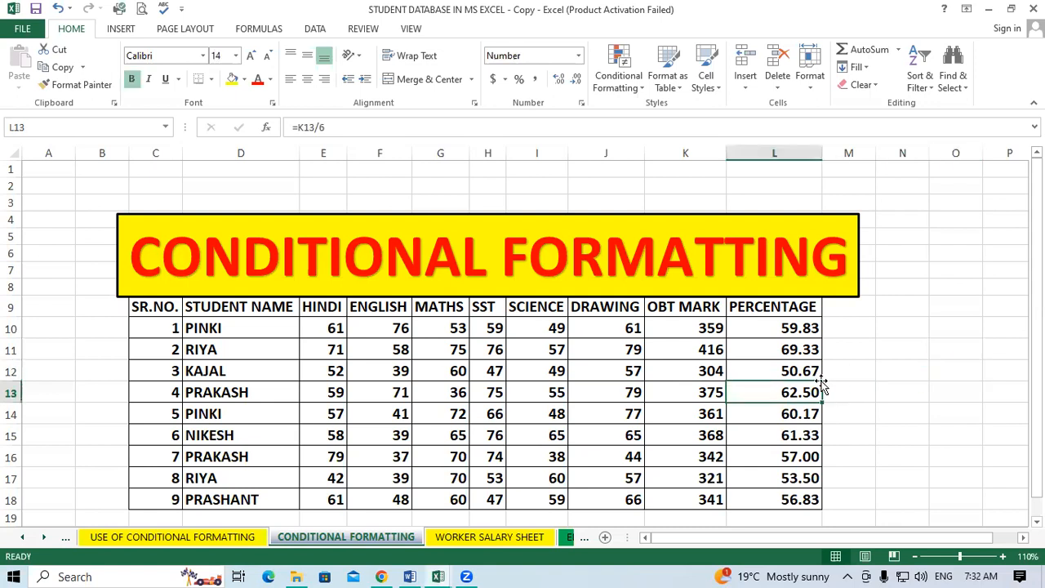
{"action": "left_click", "coordinate": [473, 350]}
Examine the student name, subject mark, obtained mark and percentage columns of the table
{"action": "left_click_drag", "start_coordinate": [242, 326], "coordinate": [245, 488]}
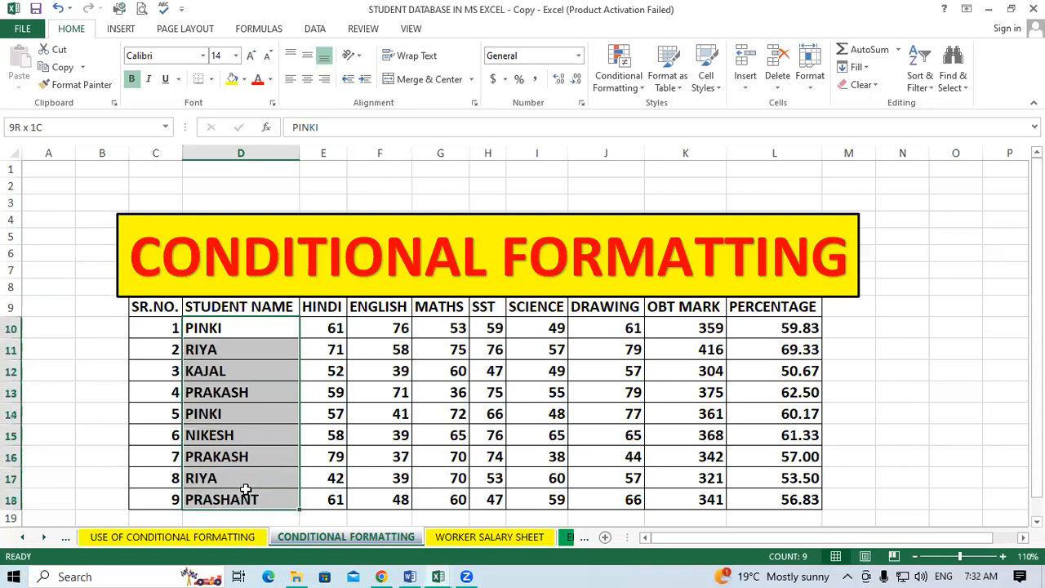
{"action": "left_click", "coordinate": [956, 334]}
{"action": "left_click", "coordinate": [400, 333]}
{"action": "left_click_drag", "start_coordinate": [400, 333], "coordinate": [633, 499]}
{"action": "left_click_drag", "start_coordinate": [674, 334], "coordinate": [689, 499]}
{"action": "left_click_drag", "start_coordinate": [787, 326], "coordinate": [794, 502]}
{"action": "left_click", "coordinate": [865, 370]}
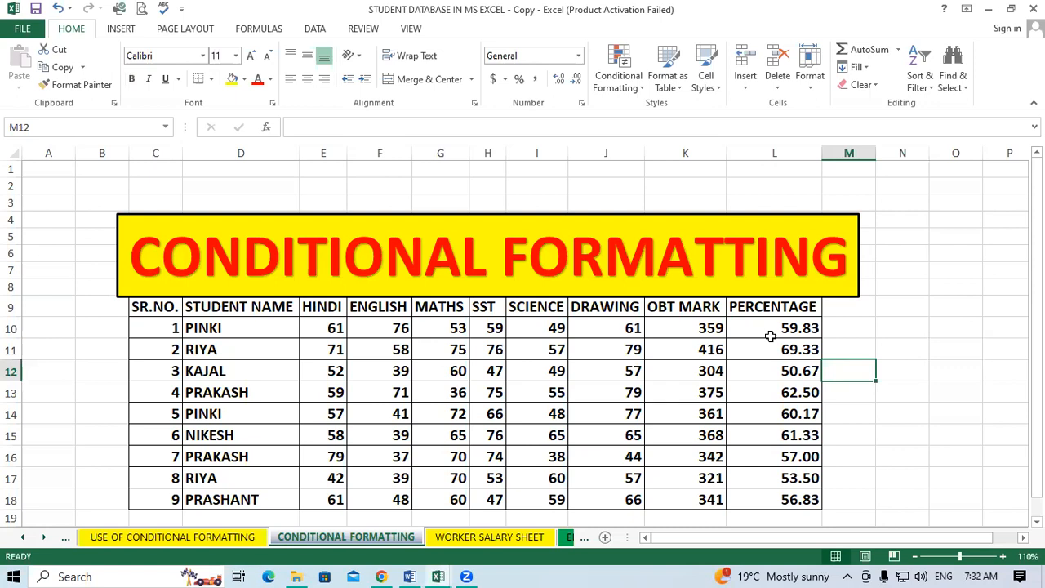
{"action": "left_click", "coordinate": [881, 332]}
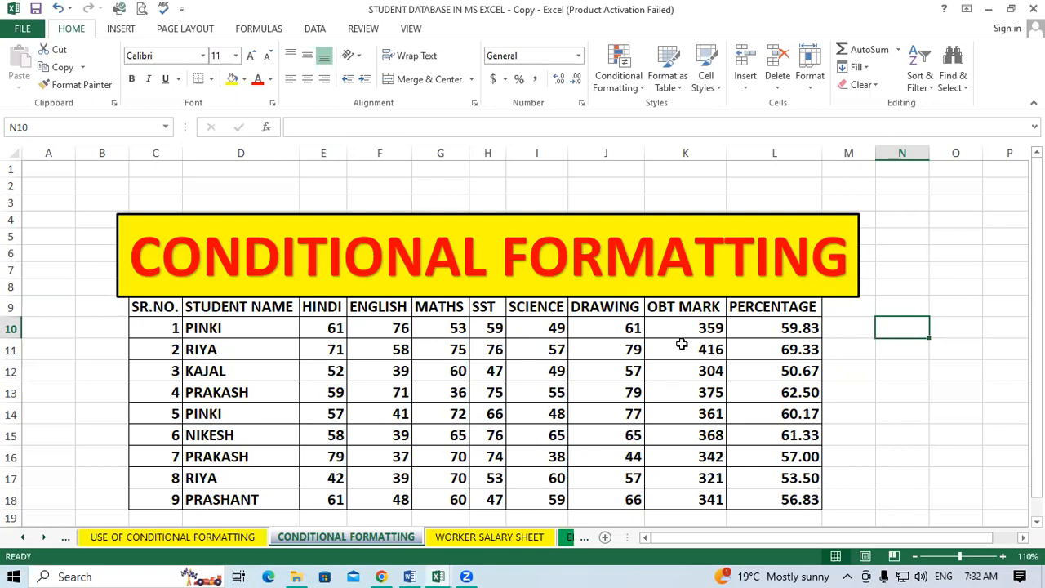
{"action": "left_click", "coordinate": [940, 377]}
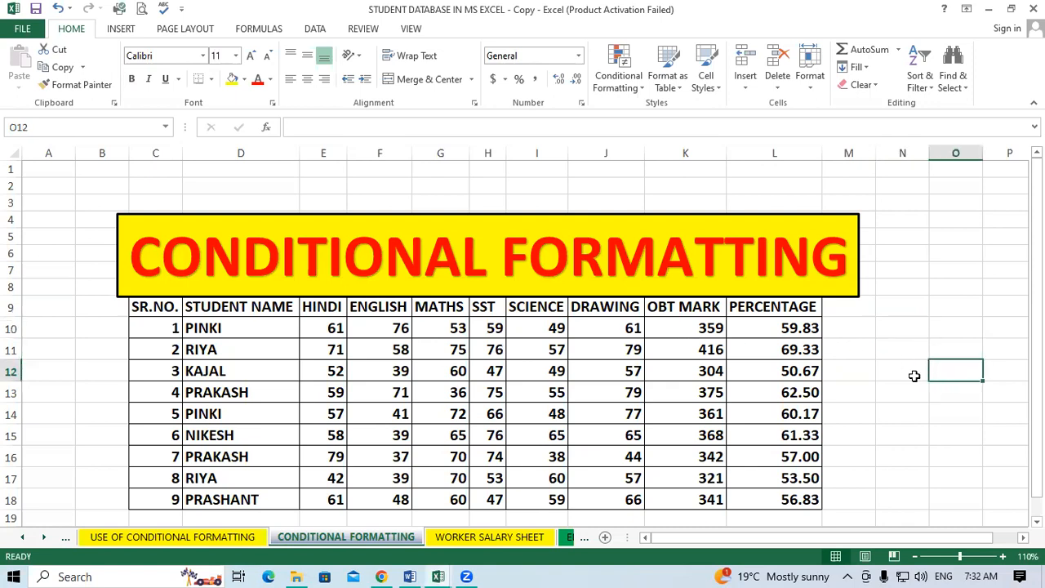
Try a Greater Than highlight rule with a threshold of 80 on the subject marks in E10:J18
{"action": "left_click", "coordinate": [323, 328]}
{"action": "left_click_drag", "start_coordinate": [323, 328], "coordinate": [598, 500]}
{"action": "left_click_drag", "start_coordinate": [324, 329], "coordinate": [604, 499]}
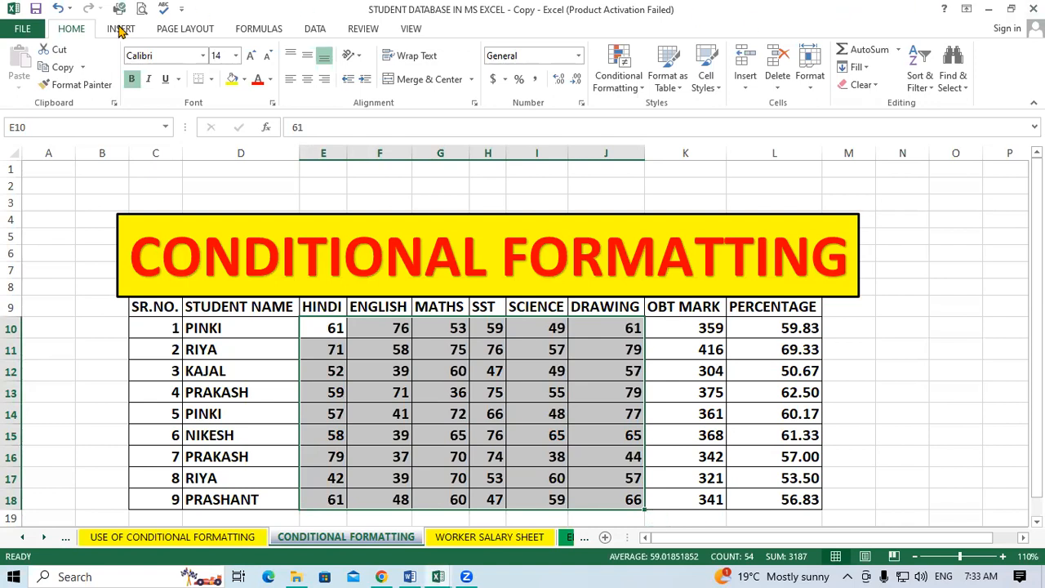
{"action": "left_click", "coordinate": [636, 87]}
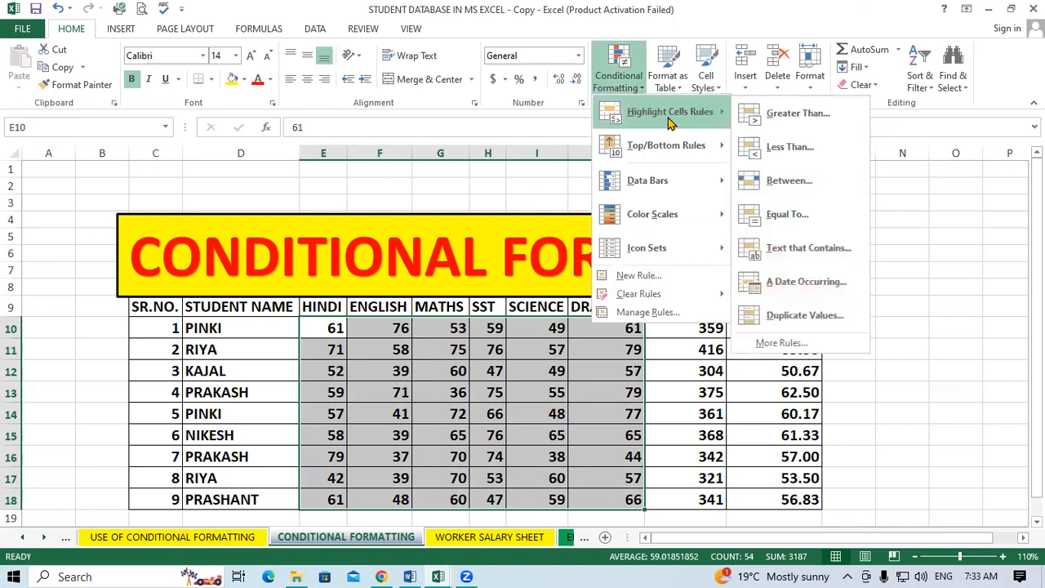
{"action": "mouse_move", "coordinate": [712, 120]}
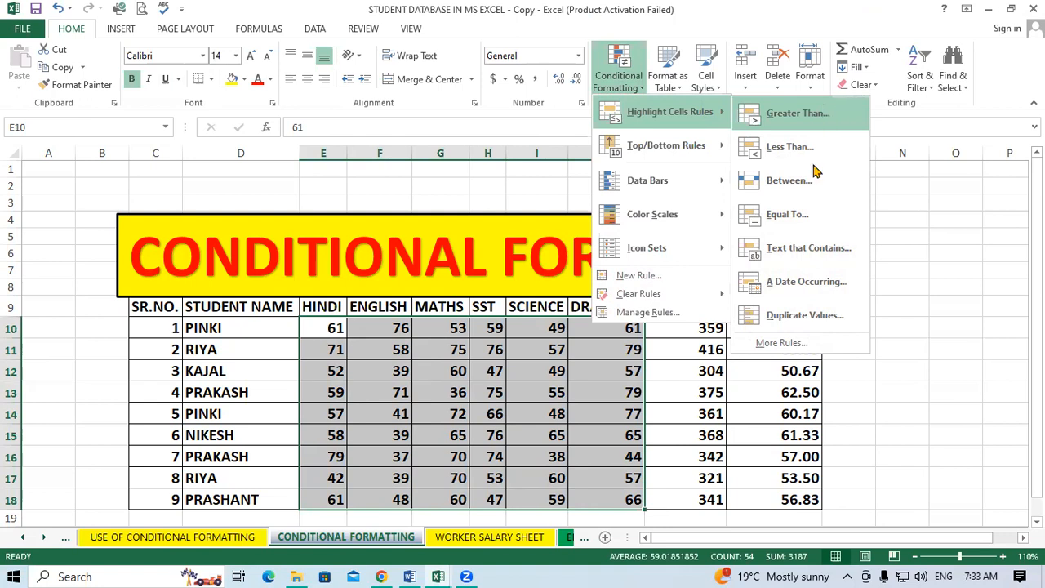
{"action": "mouse_move", "coordinate": [726, 200]}
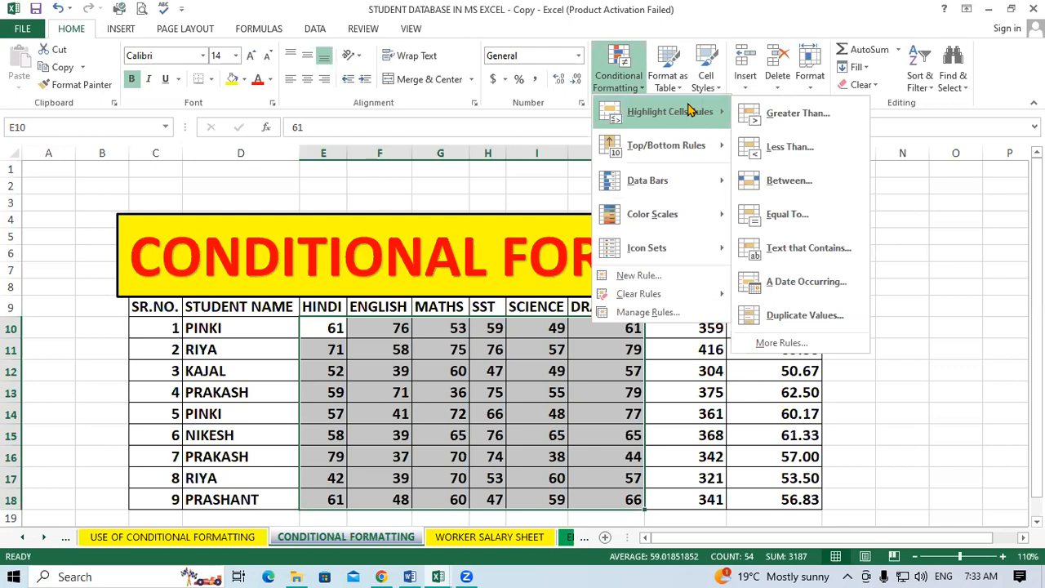
{"action": "left_click", "coordinate": [775, 112]}
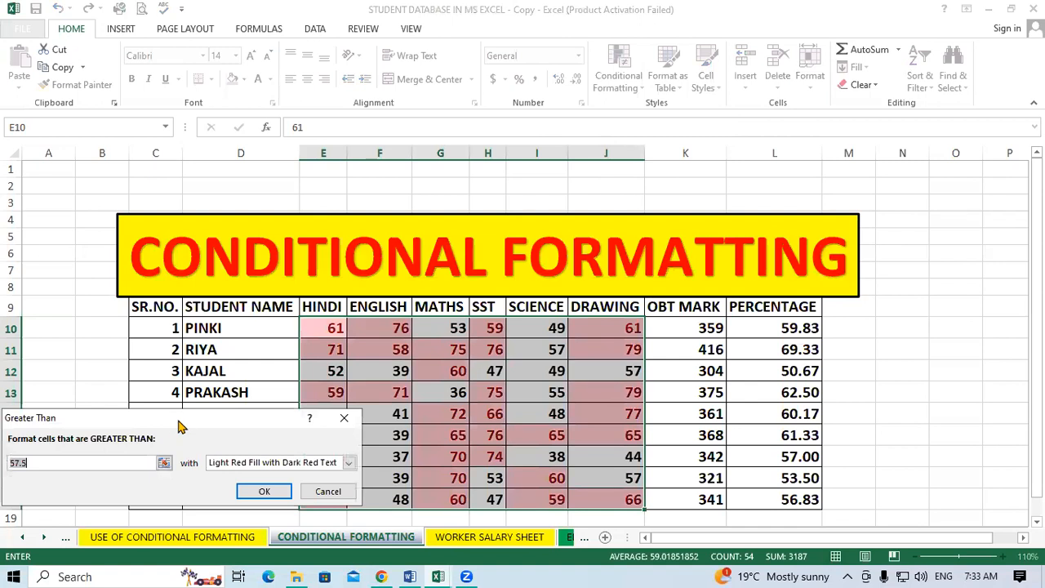
{"action": "left_click_drag", "start_coordinate": [180, 426], "coordinate": [654, 153]}
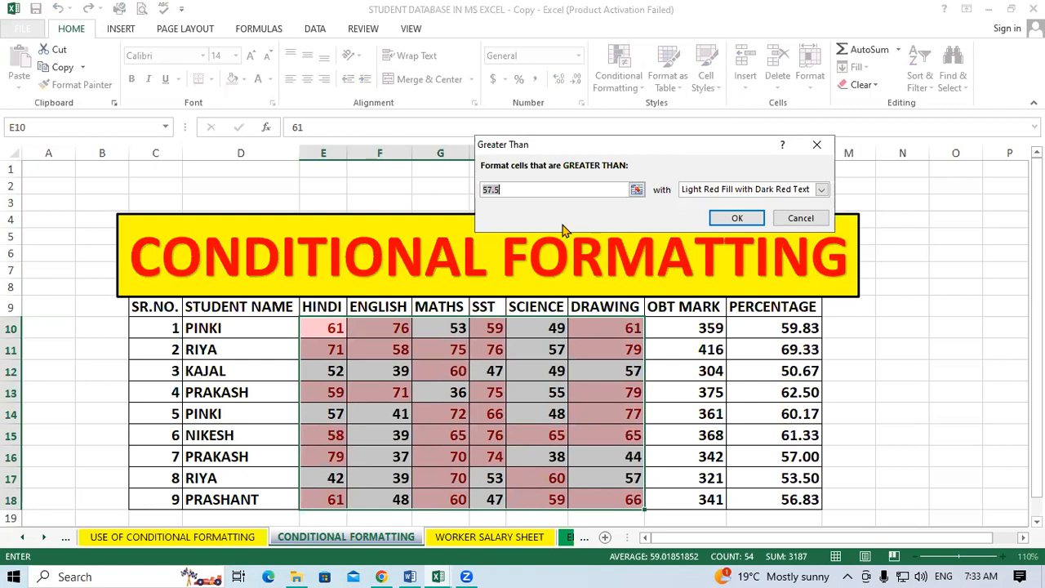
{"action": "type", "text": "80"}
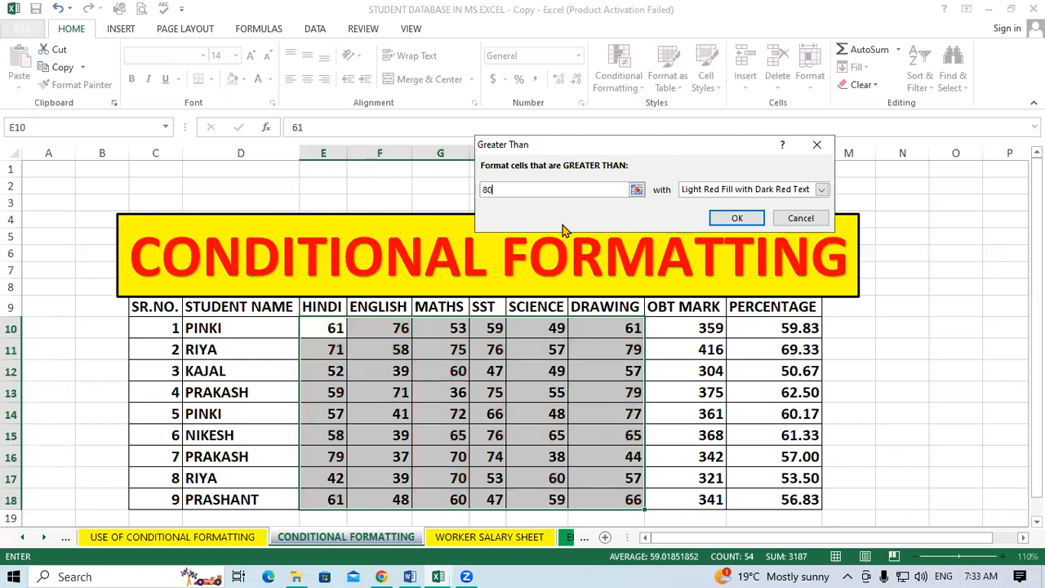
Preview the Greater Than rule with thresholds of 75 and 60, and dismiss it without applying
{"action": "key", "text": "BackSpace"}
{"action": "key", "text": "BackSpace"}
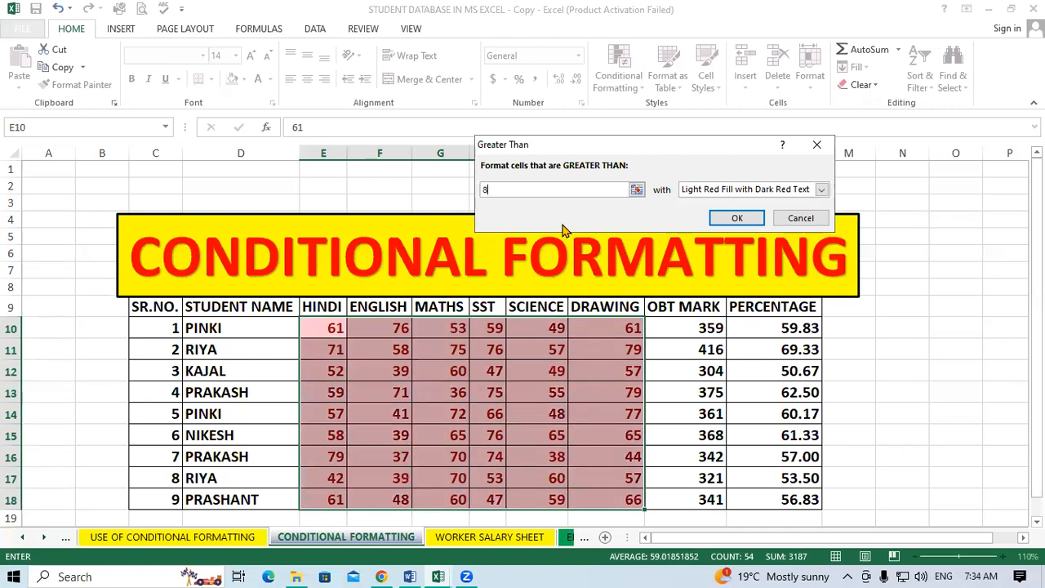
{"action": "type", "text": "75"}
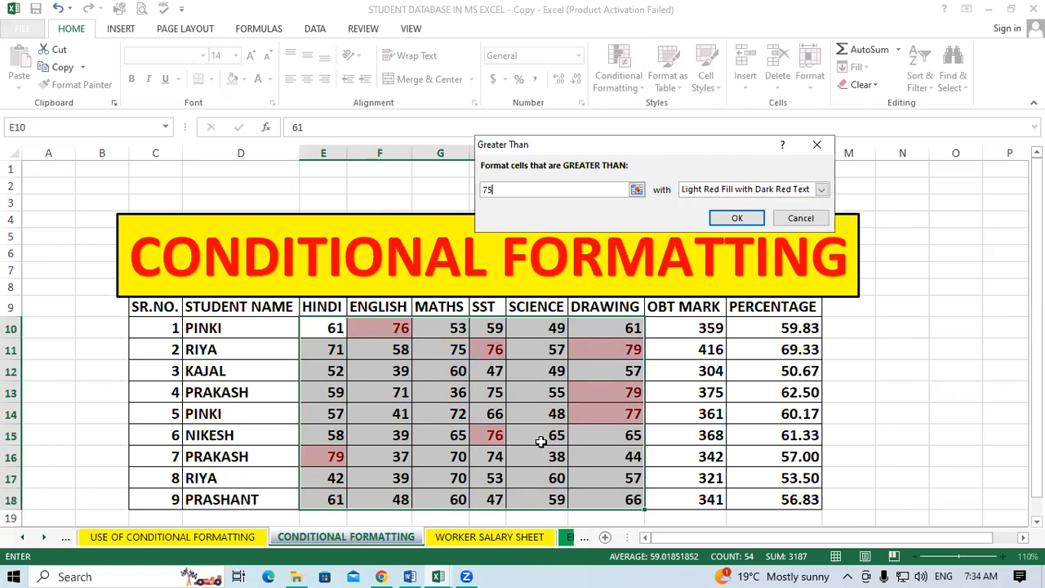
{"action": "key", "text": "BackSpace"}
{"action": "key", "text": "BackSpace"}
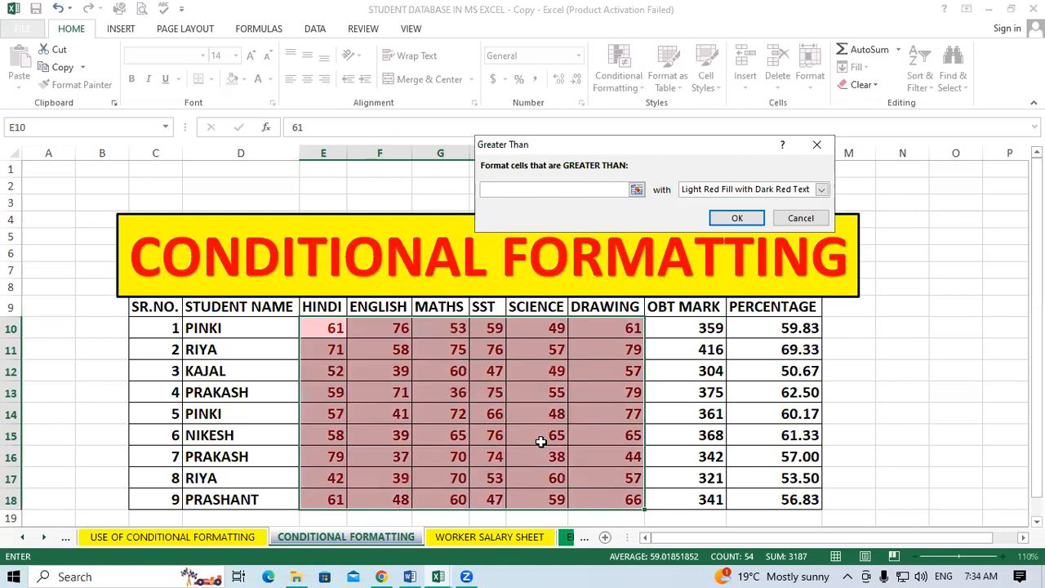
{"action": "type", "text": "60"}
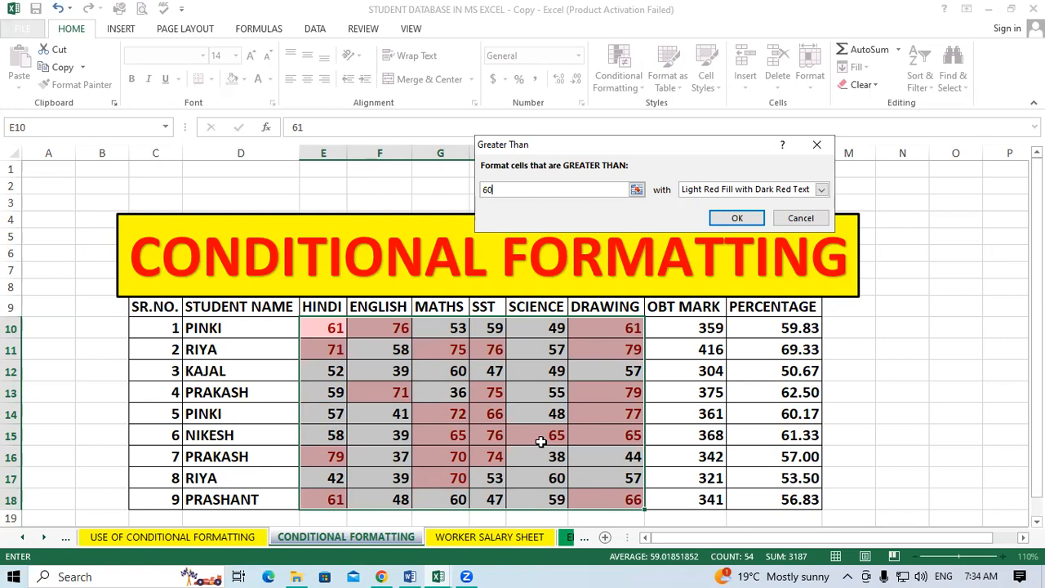
{"action": "left_click", "coordinate": [816, 145]}
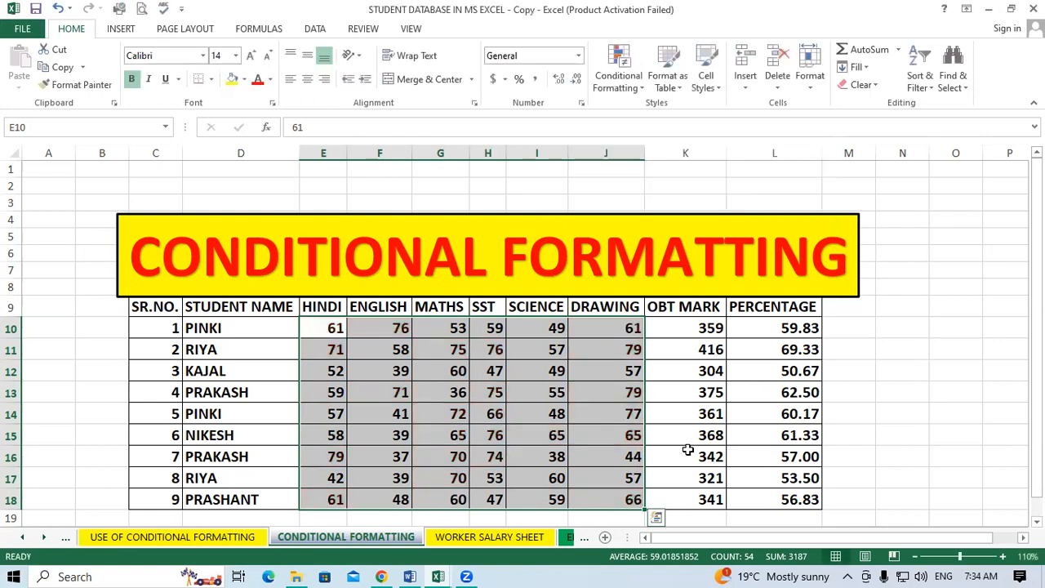
Highlight subject marks less than 50 in E10:J18 using Light Red Fill with Dark Red Text
{"action": "left_click", "coordinate": [661, 454]}
{"action": "left_click_drag", "start_coordinate": [322, 329], "coordinate": [594, 488]}
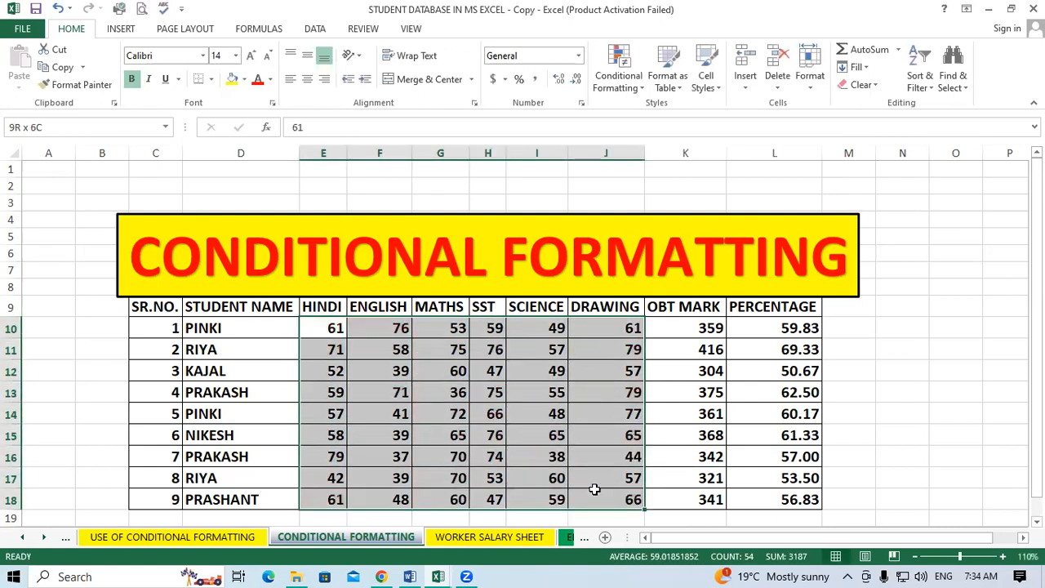
{"action": "left_click", "coordinate": [622, 80]}
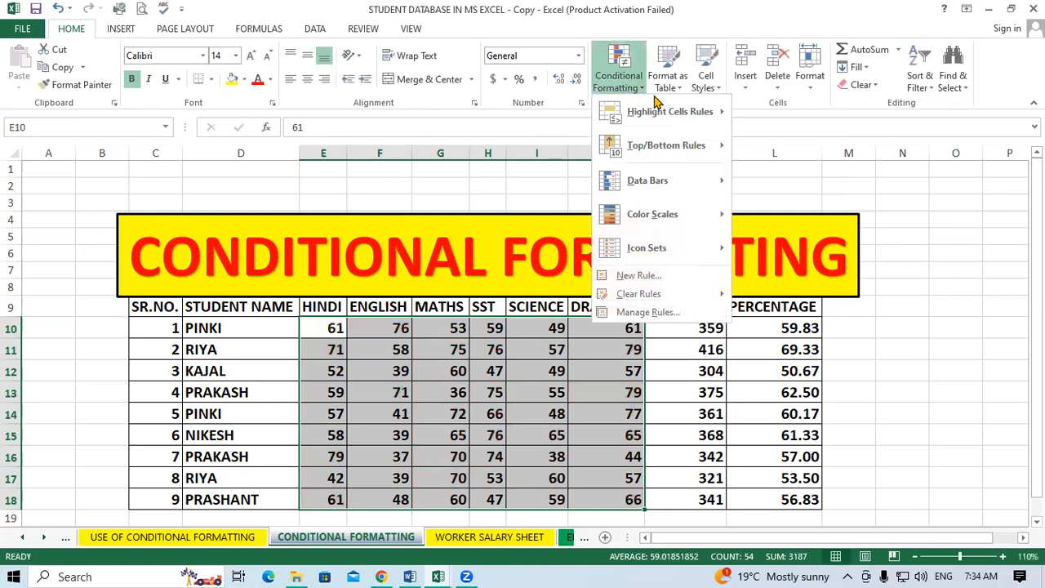
{"action": "mouse_move", "coordinate": [693, 111]}
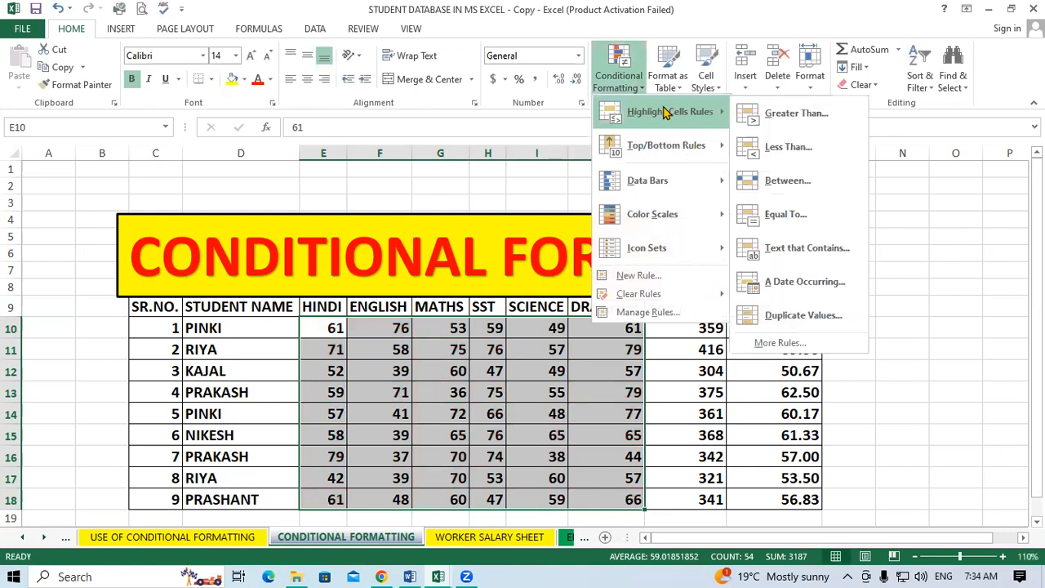
{"action": "left_click", "coordinate": [789, 147]}
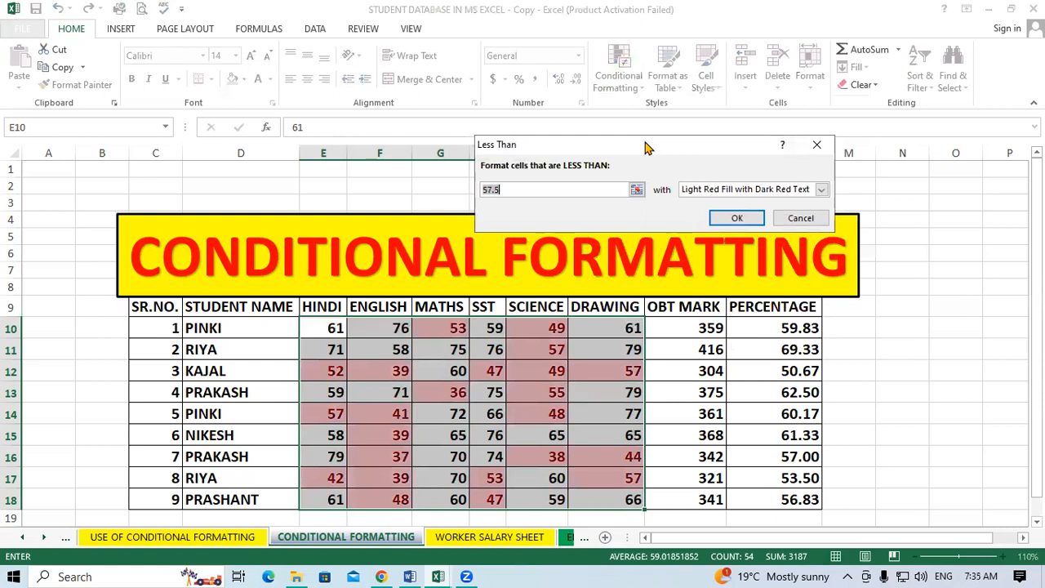
{"action": "type", "text": "40"}
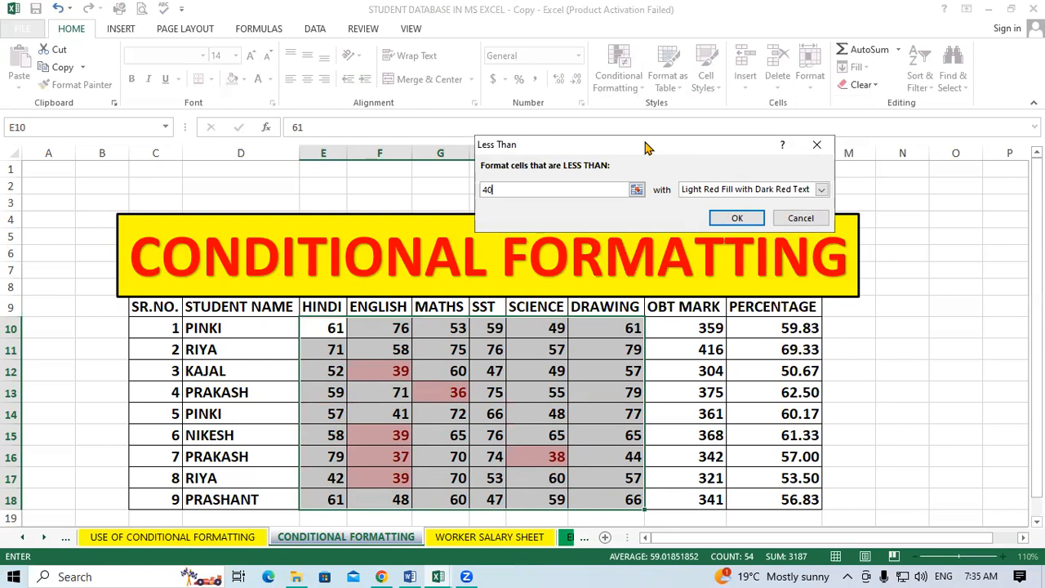
{"action": "key", "text": "BackSpace"}
{"action": "key", "text": "BackSpace"}
{"action": "type", "text": "50"}
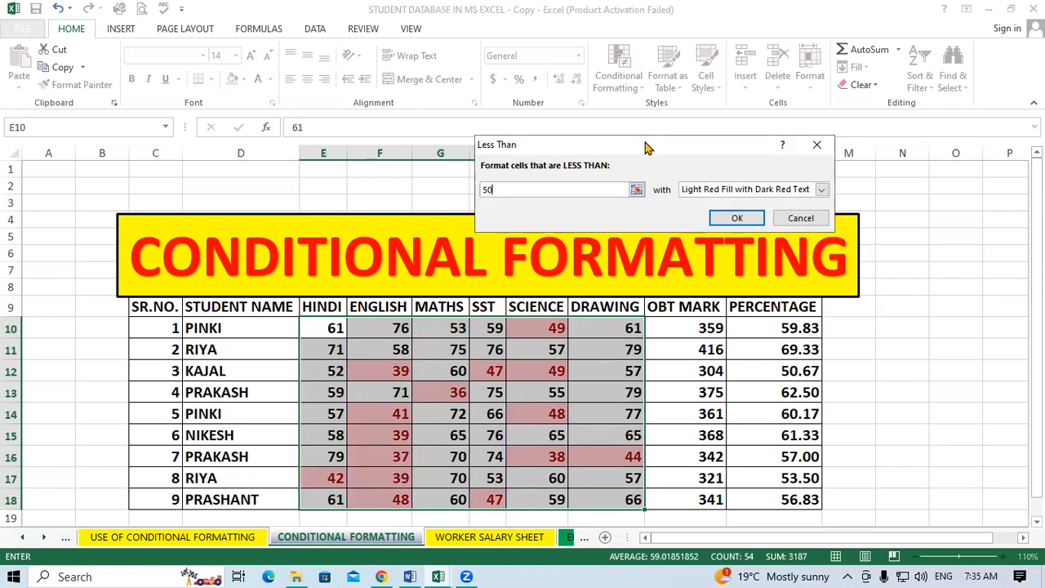
{"action": "left_click", "coordinate": [737, 219]}
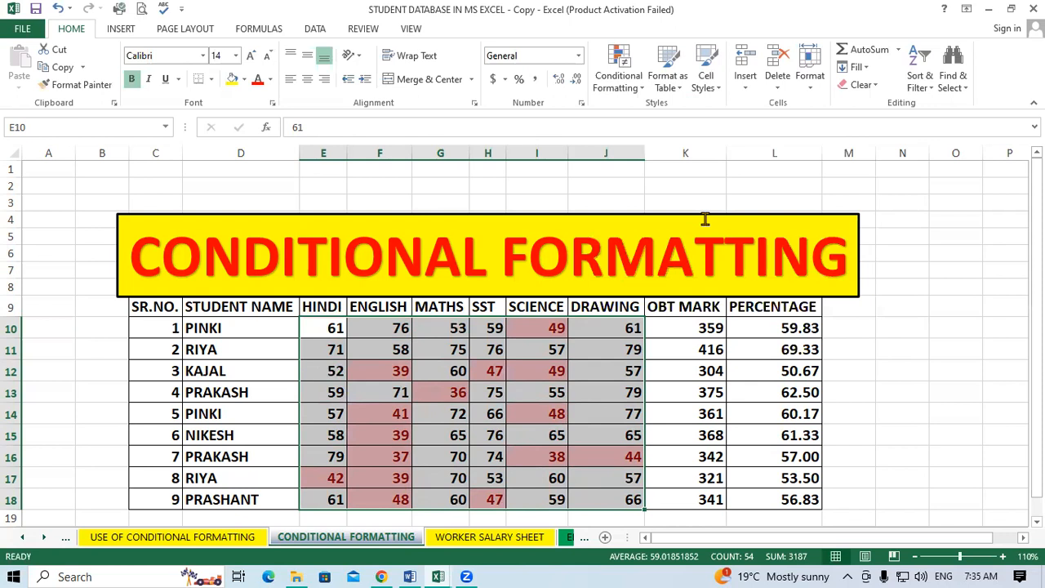
Change the second student's maths mark in G11 to 45 to test the highlight rule
{"action": "left_click", "coordinate": [453, 351]}
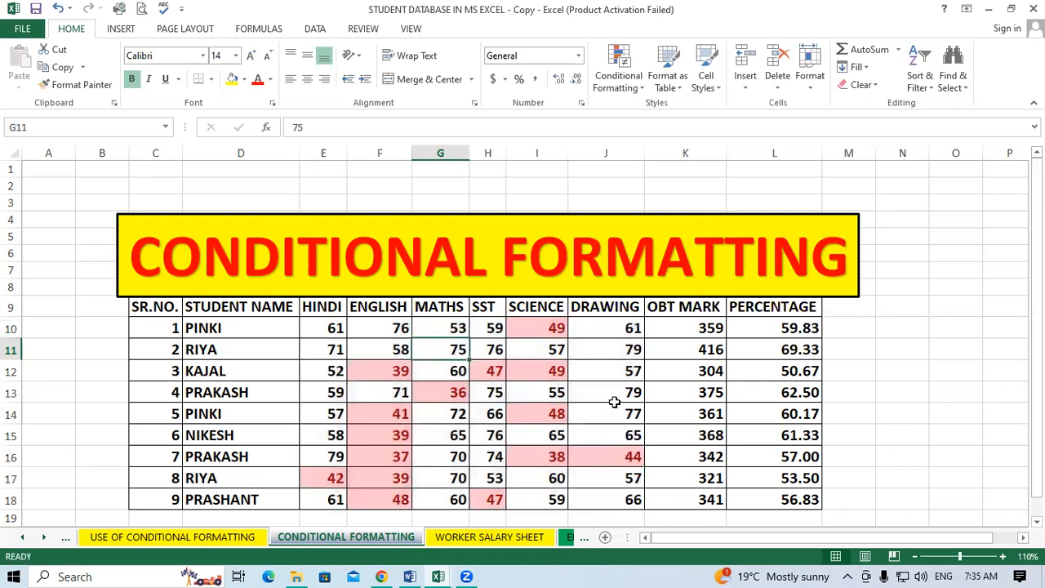
{"action": "type", "text": "45"}
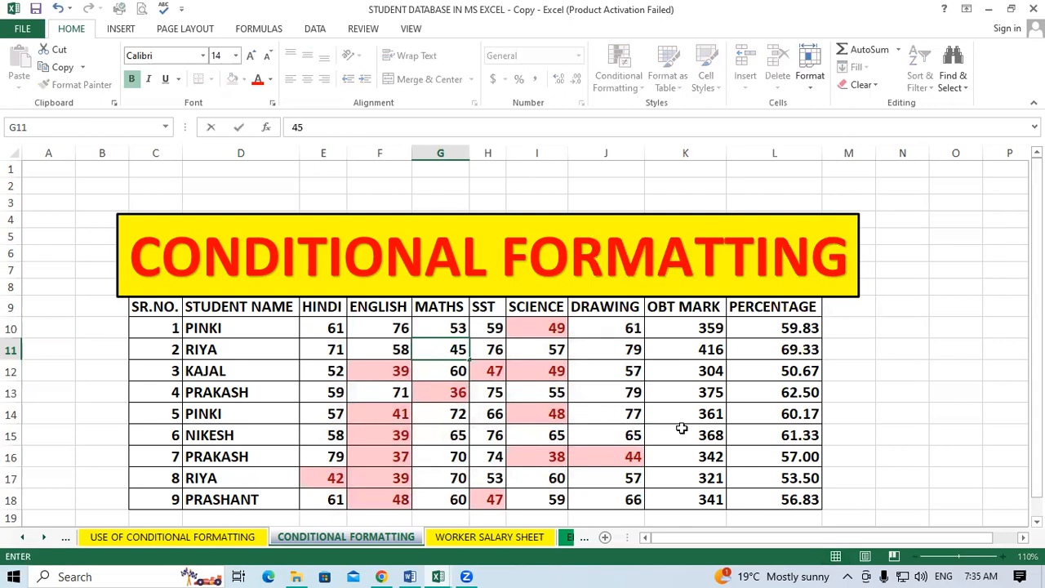
{"action": "left_click", "coordinate": [554, 453]}
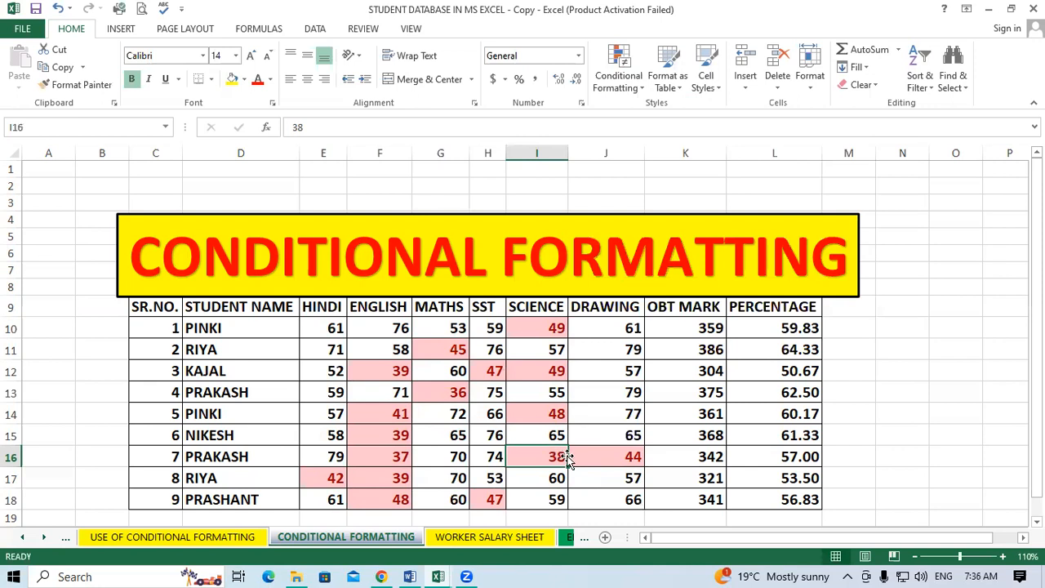
{"action": "left_click", "coordinate": [707, 438]}
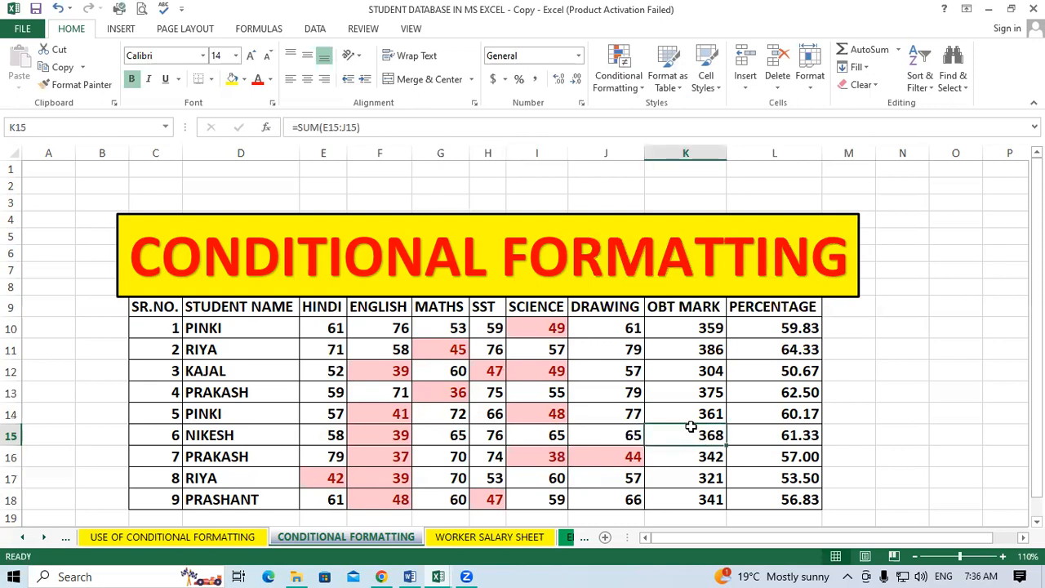
View the conditional formatting rules applied to the subject marks in E10:J18 and close the rules manager
{"action": "left_click_drag", "start_coordinate": [324, 325], "coordinate": [580, 496]}
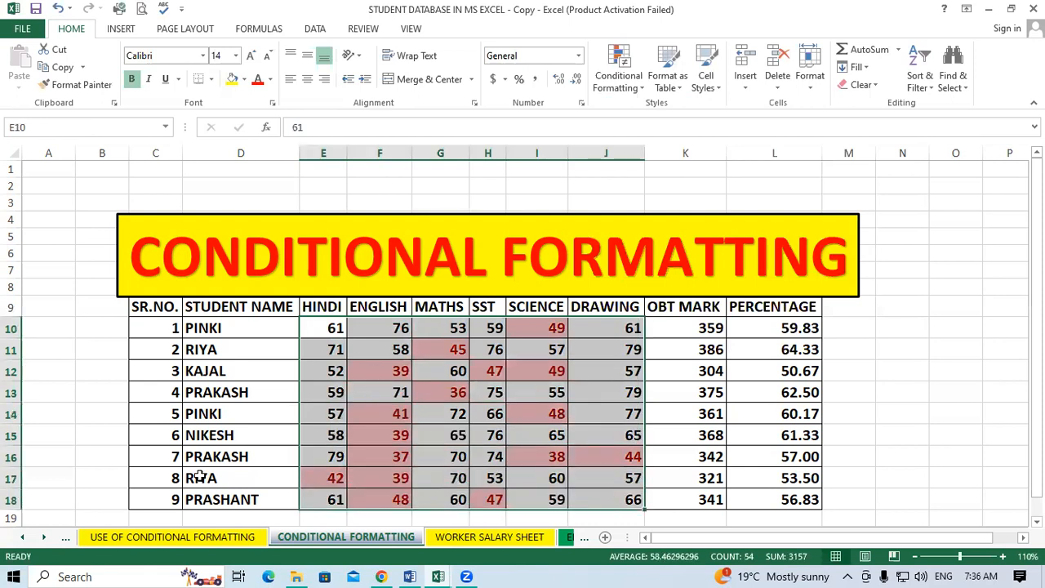
{"action": "left_click", "coordinate": [636, 83]}
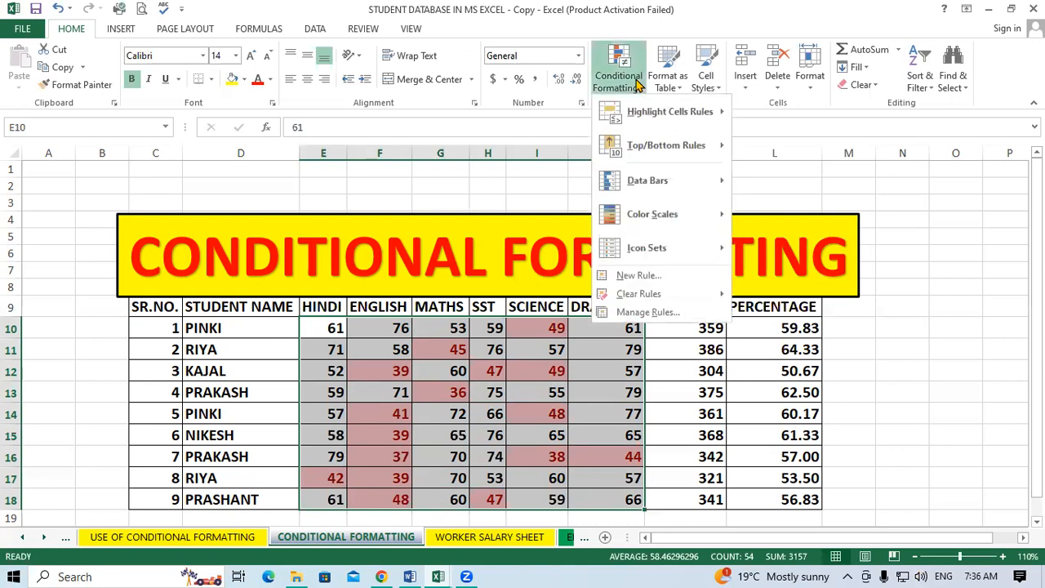
{"action": "mouse_move", "coordinate": [684, 302]}
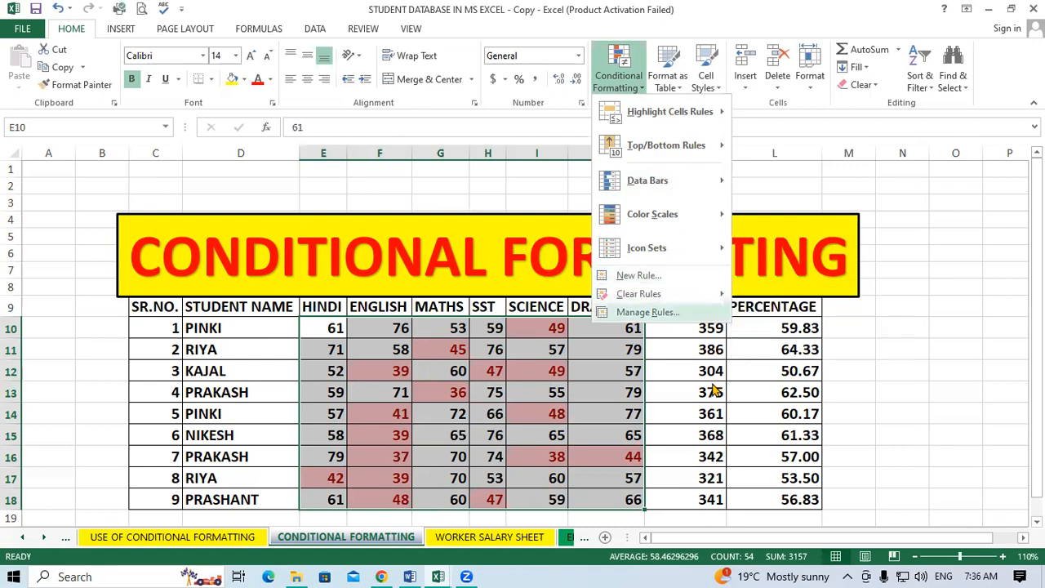
{"action": "left_click", "coordinate": [672, 303]}
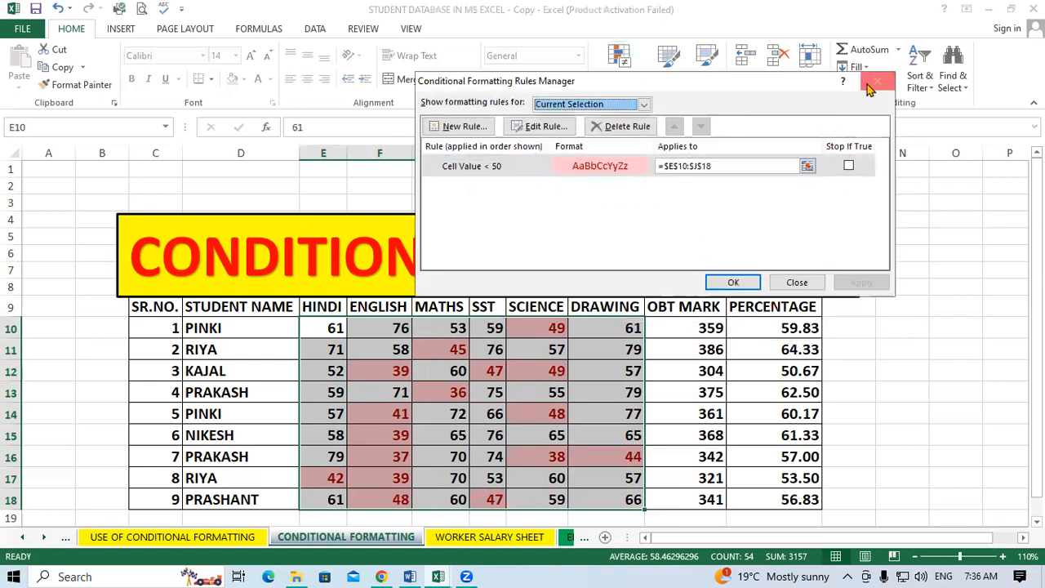
{"action": "left_click", "coordinate": [875, 81]}
Clear the conditional formatting rules from the selected subject marks in E10:J18
{"action": "left_click", "coordinate": [617, 76]}
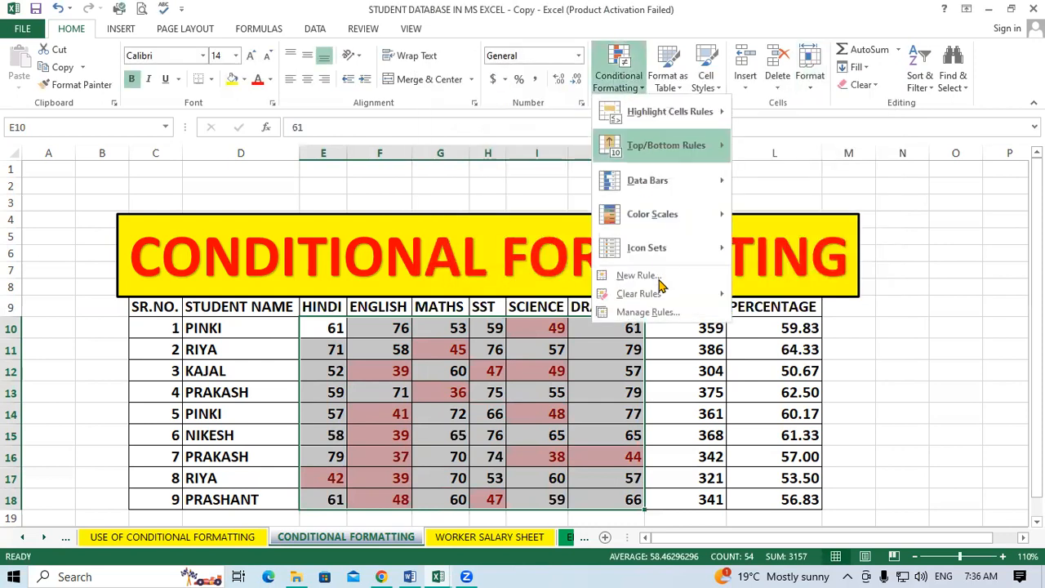
{"action": "mouse_move", "coordinate": [668, 295]}
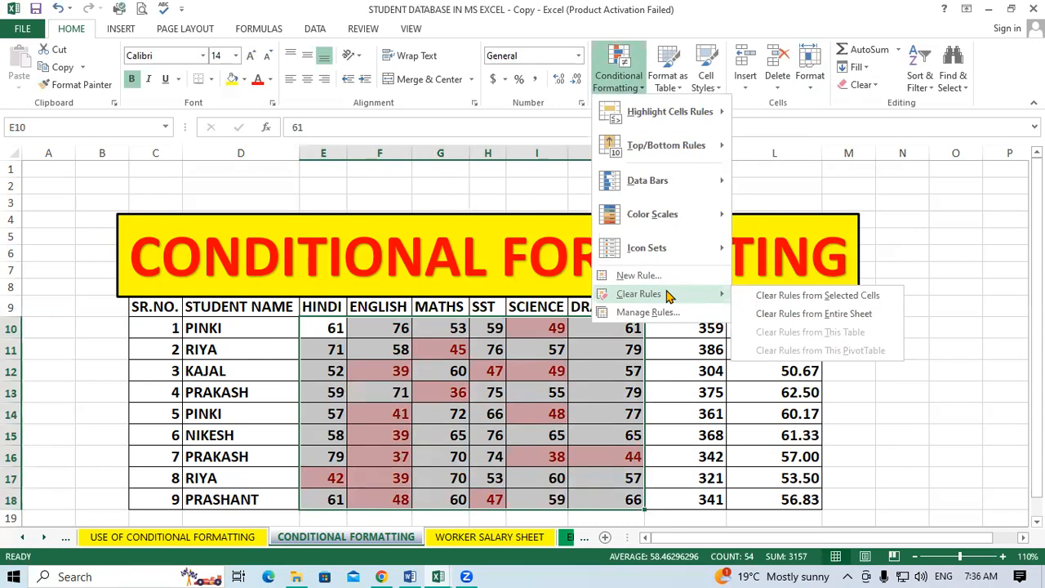
{"action": "left_click", "coordinate": [840, 297]}
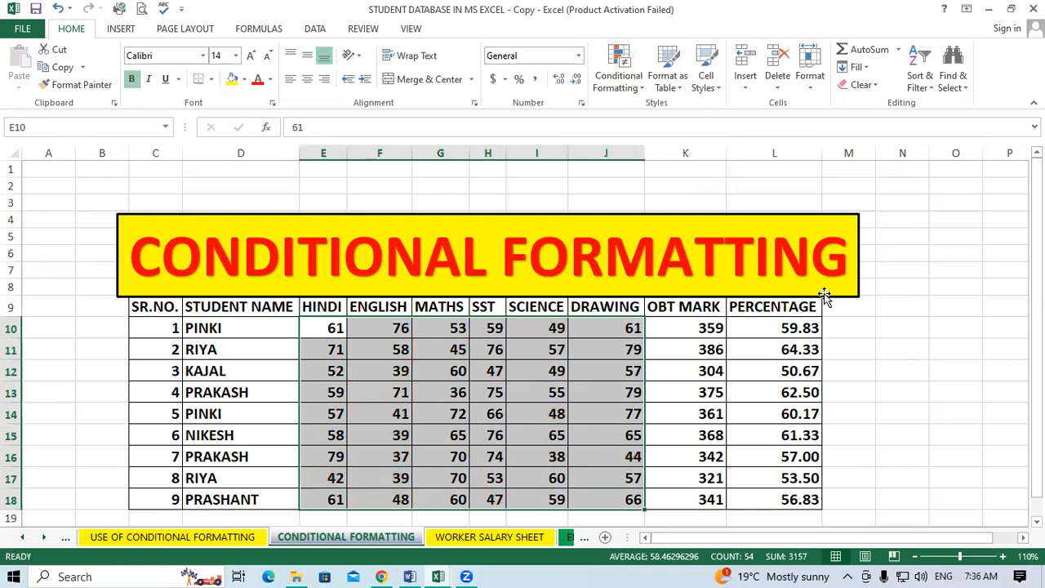
Preview a Between highlight rule on the marks in E10:J18 with limits 60 and 50 and Light Red Fill with Dark Red Text
{"action": "left_click", "coordinate": [635, 86]}
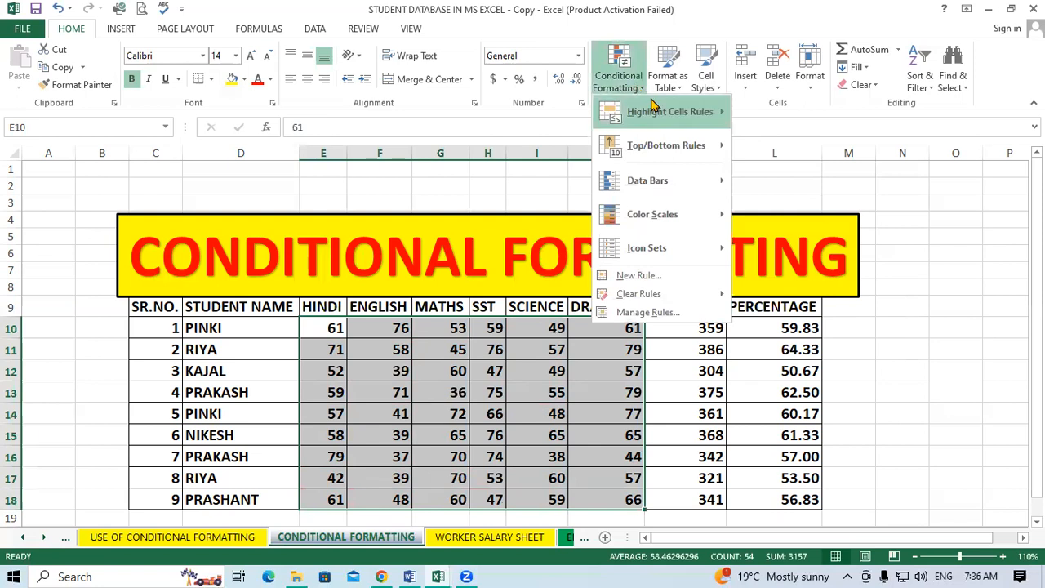
{"action": "mouse_move", "coordinate": [653, 104]}
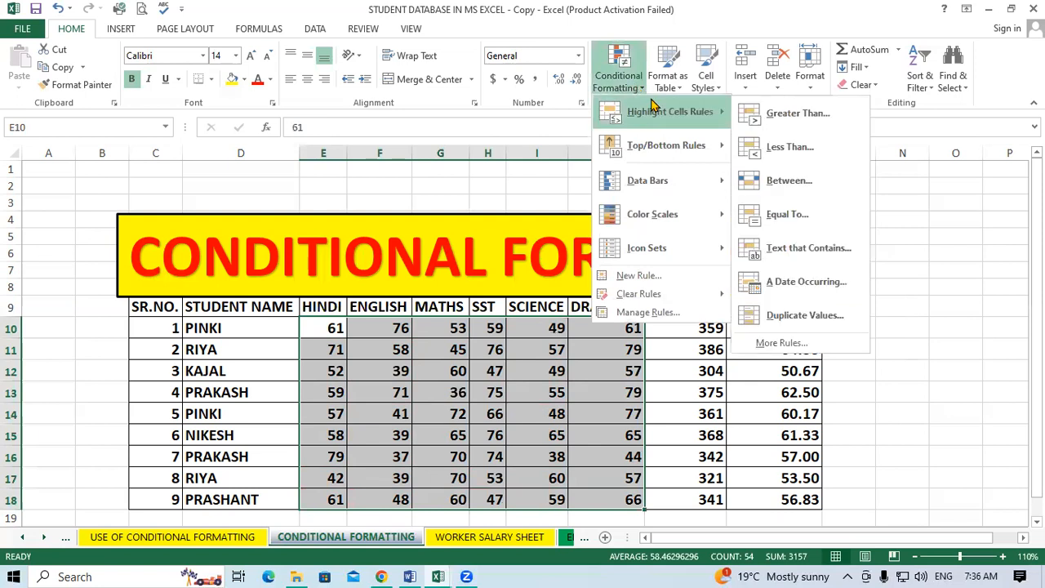
{"action": "left_click", "coordinate": [829, 187]}
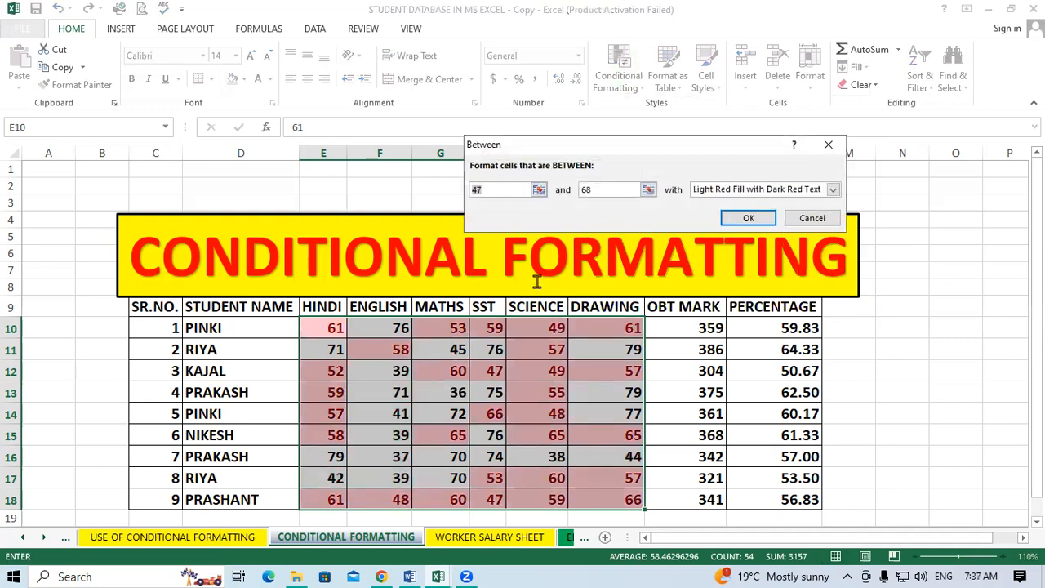
{"action": "type", "text": "60"}
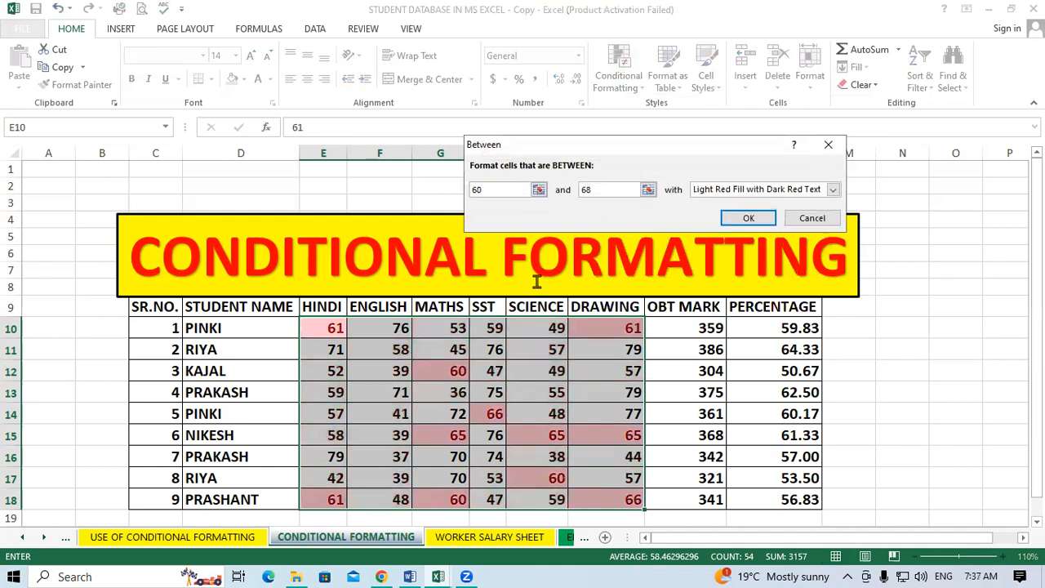
{"action": "key", "text": "Tab"}
{"action": "type", "text": "50"}
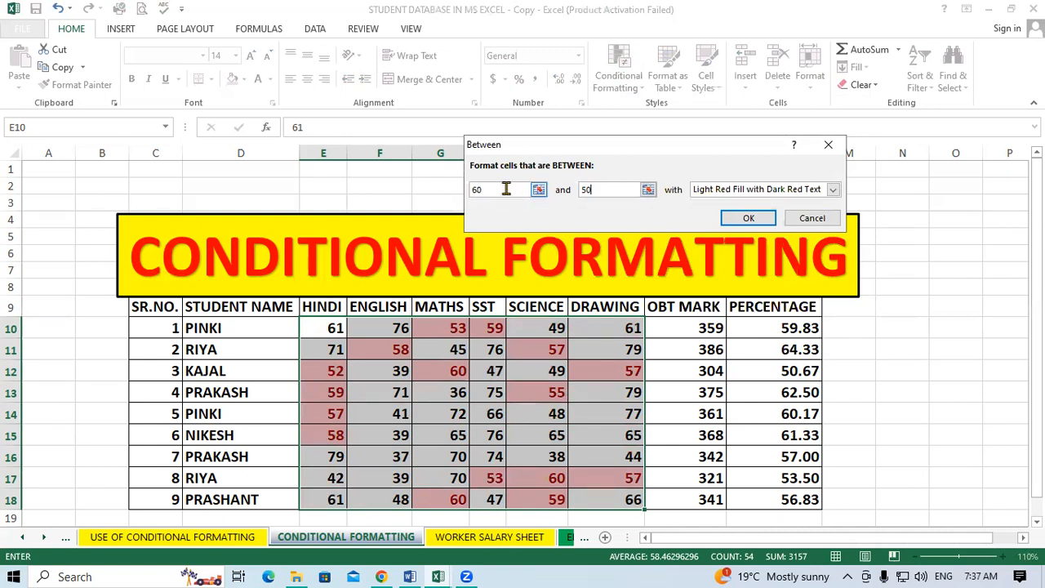
Preview the Between rule with the first limit at 80 and the second limit at 50 and at 40
{"action": "key", "text": "shift+Tab"}
{"action": "type", "text": "80"}
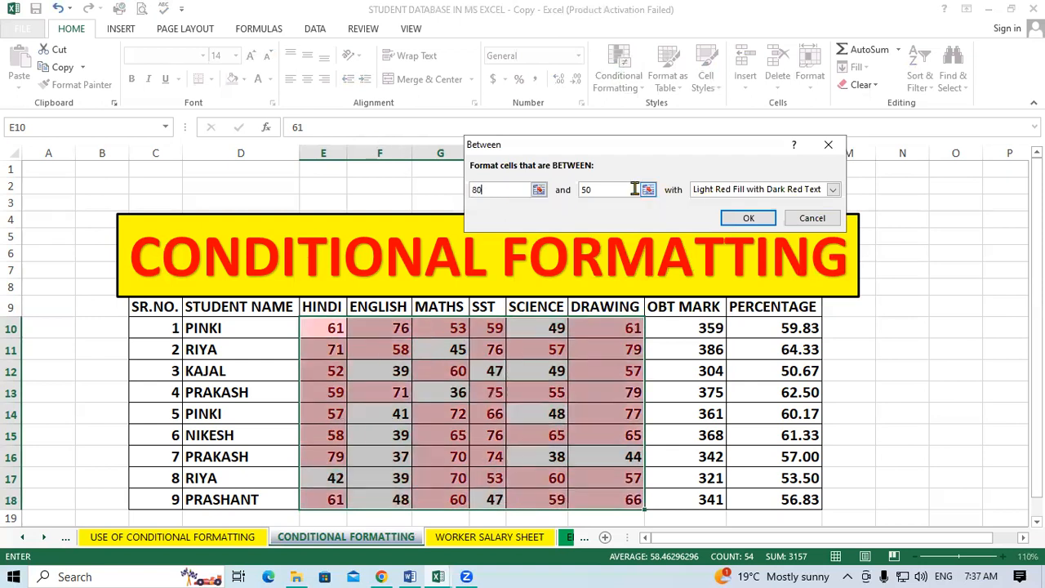
{"action": "key", "text": "Tab"}
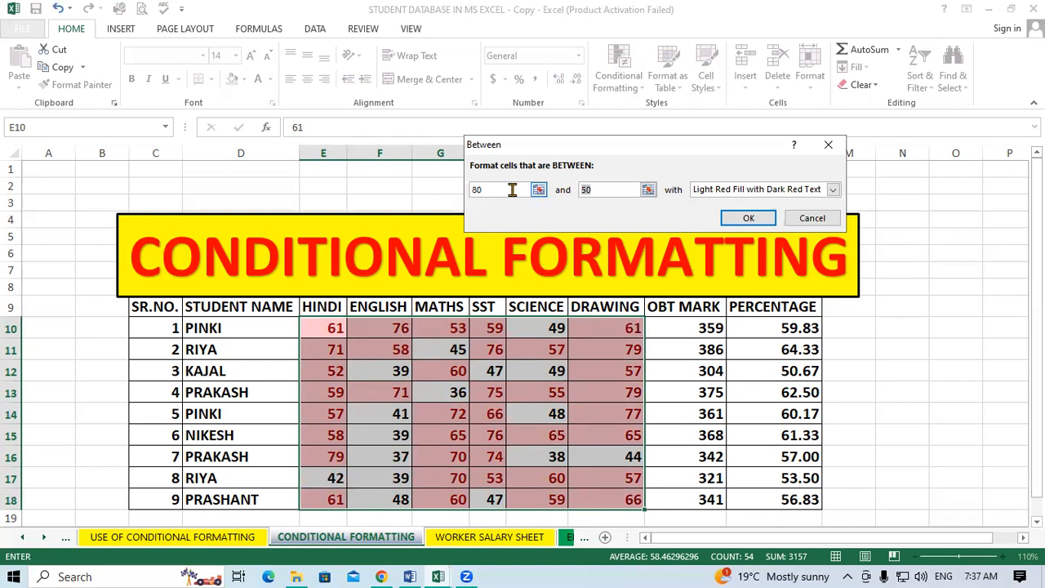
{"action": "type", "text": "40"}
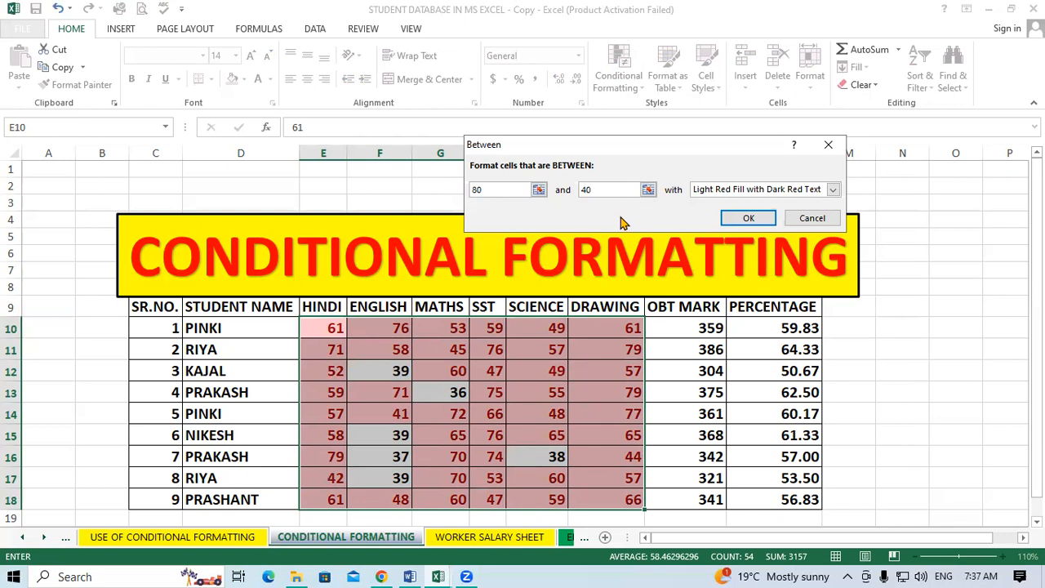
Preview the Between rule with limits 80 and 60, and dismiss it without applying
{"action": "key", "text": "BackSpace"}
{"action": "key", "text": "BackSpace"}
{"action": "type", "text": "60"}
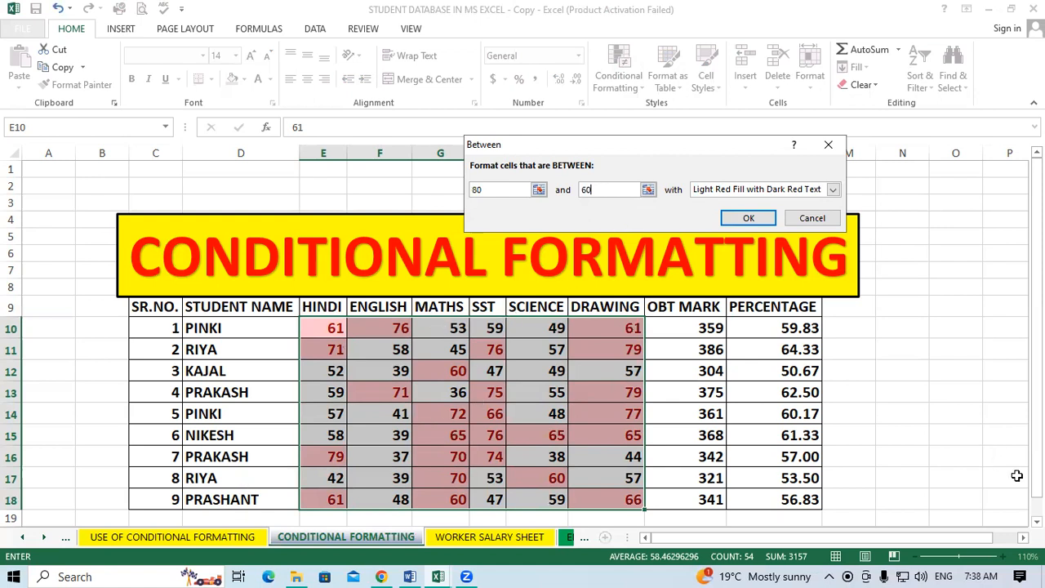
{"action": "left_click", "coordinate": [939, 428]}
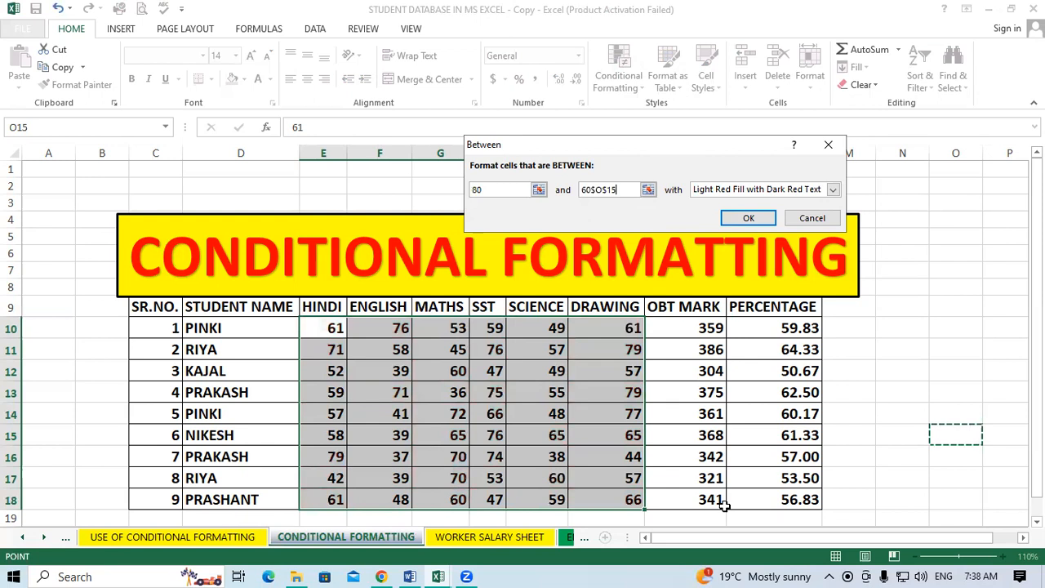
{"action": "left_click", "coordinate": [516, 571]}
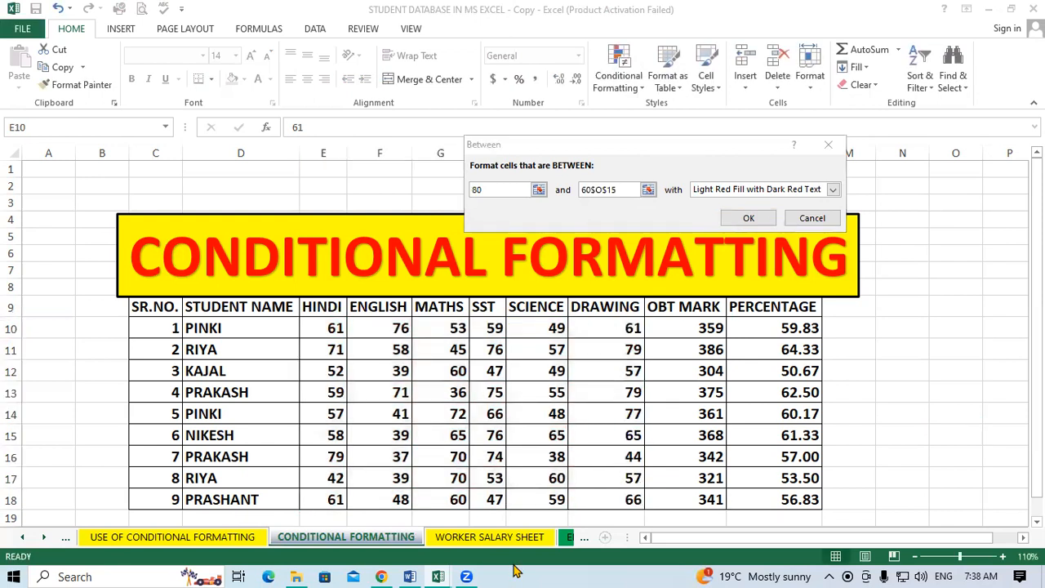
{"action": "left_click", "coordinate": [846, 152]}
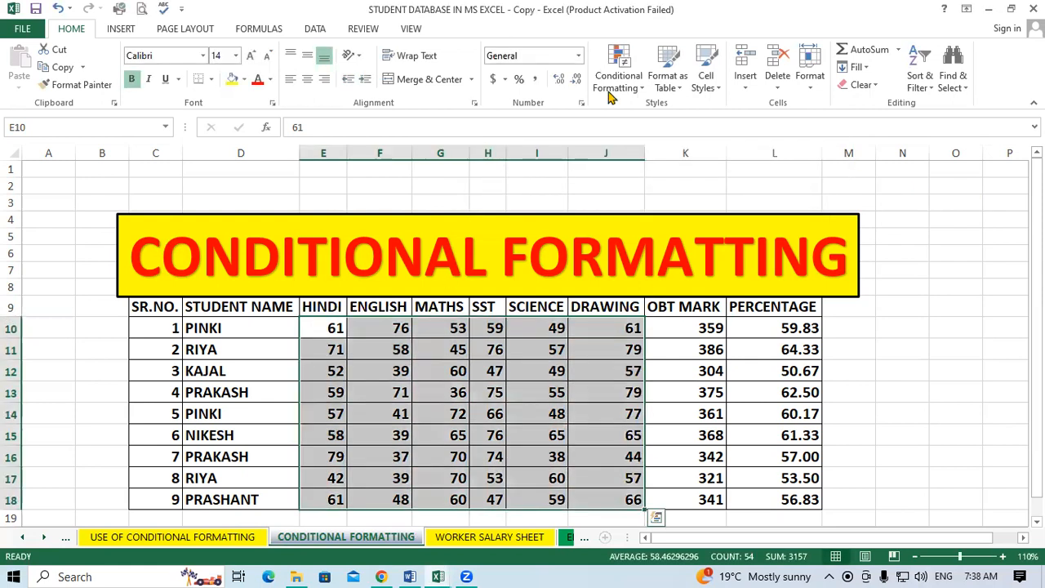
Preview Equal To values of 71 and 61, and highlight marks in E10:J18 equal to 65 using Light Red Fill with Dark Red Text
{"action": "left_click", "coordinate": [616, 85]}
{"action": "mouse_move", "coordinate": [660, 123]}
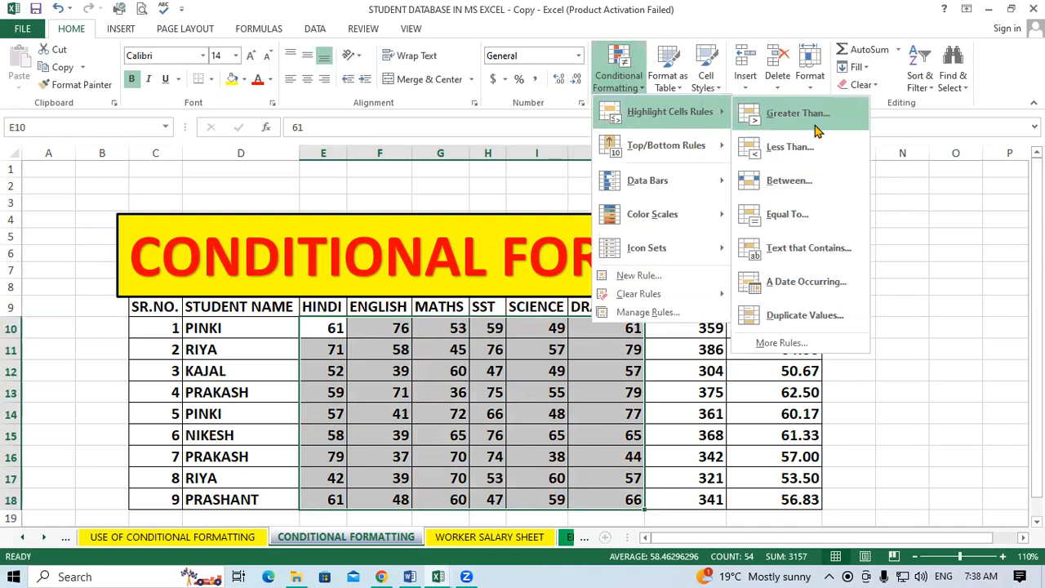
{"action": "left_click", "coordinate": [818, 214]}
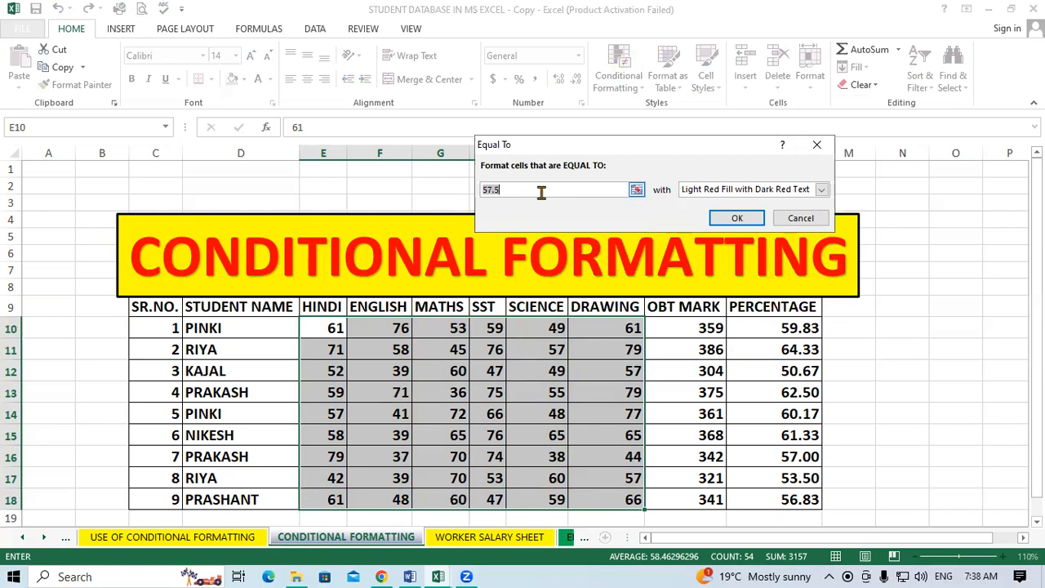
{"action": "type", "text": "71"}
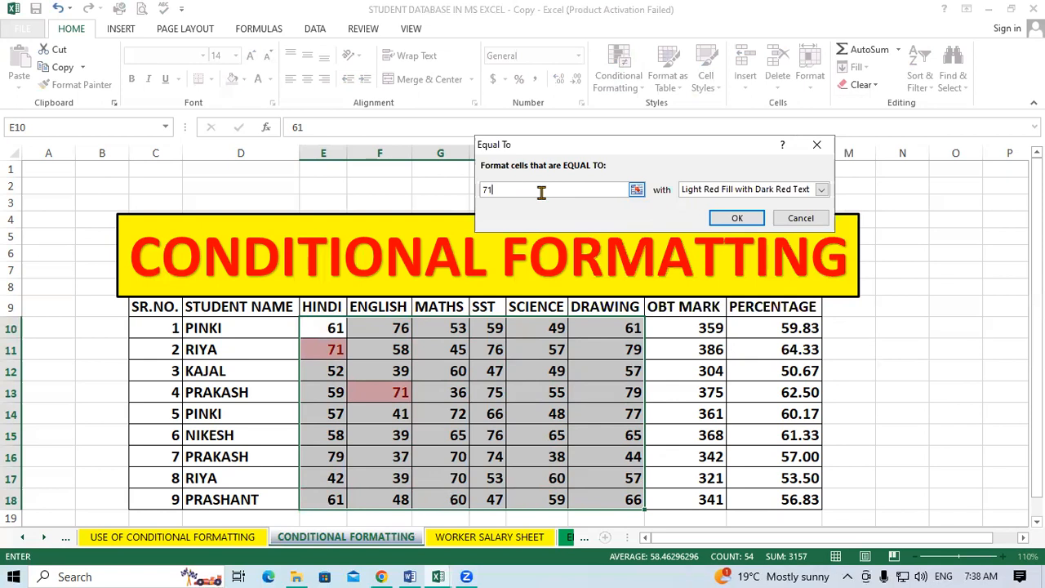
{"action": "key", "text": "BackSpace"}
{"action": "key", "text": "BackSpace"}
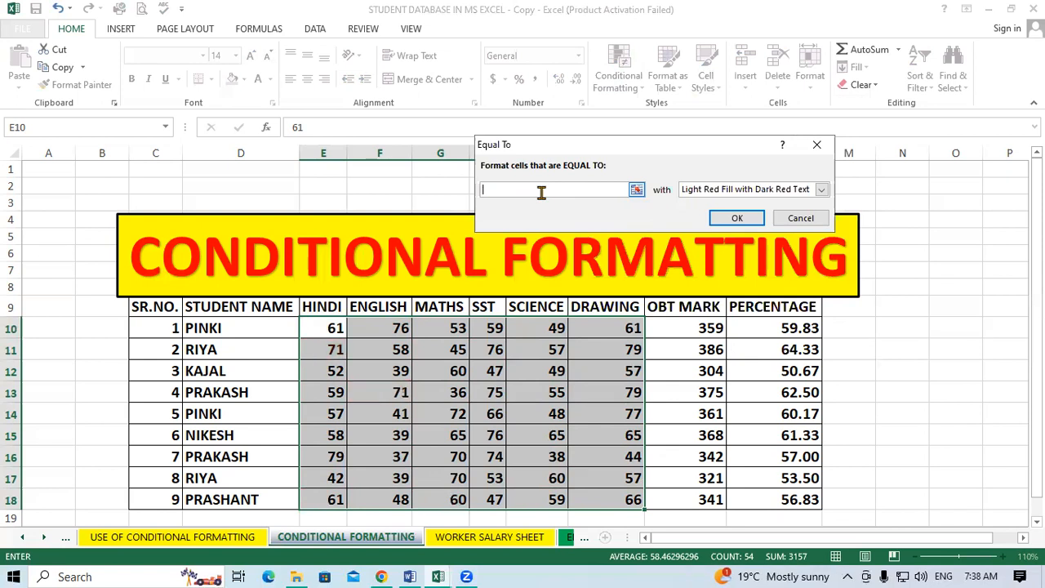
{"action": "type", "text": "61"}
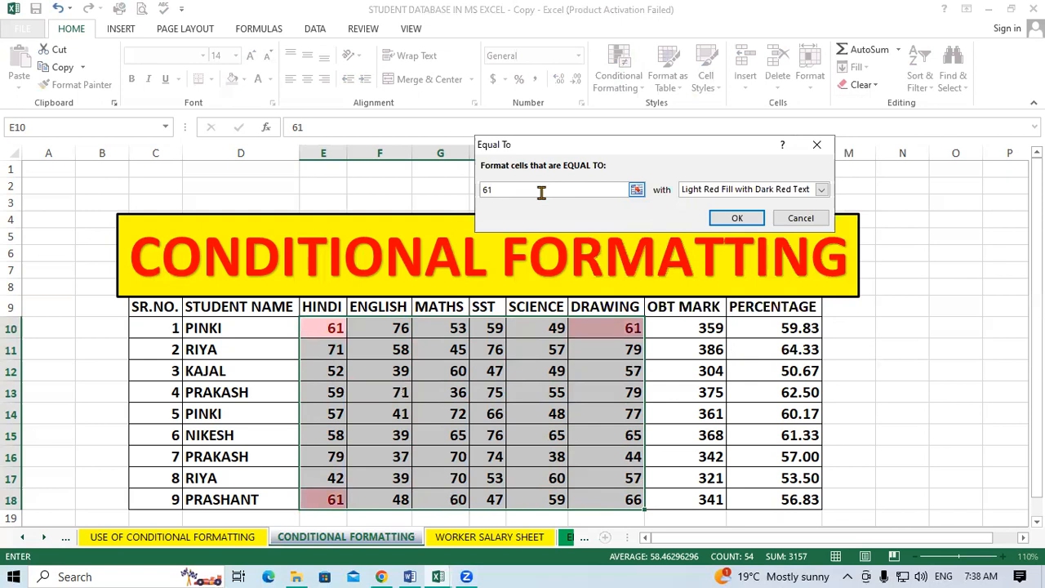
{"action": "key", "text": "BackSpace"}
{"action": "key", "text": "BackSpace"}
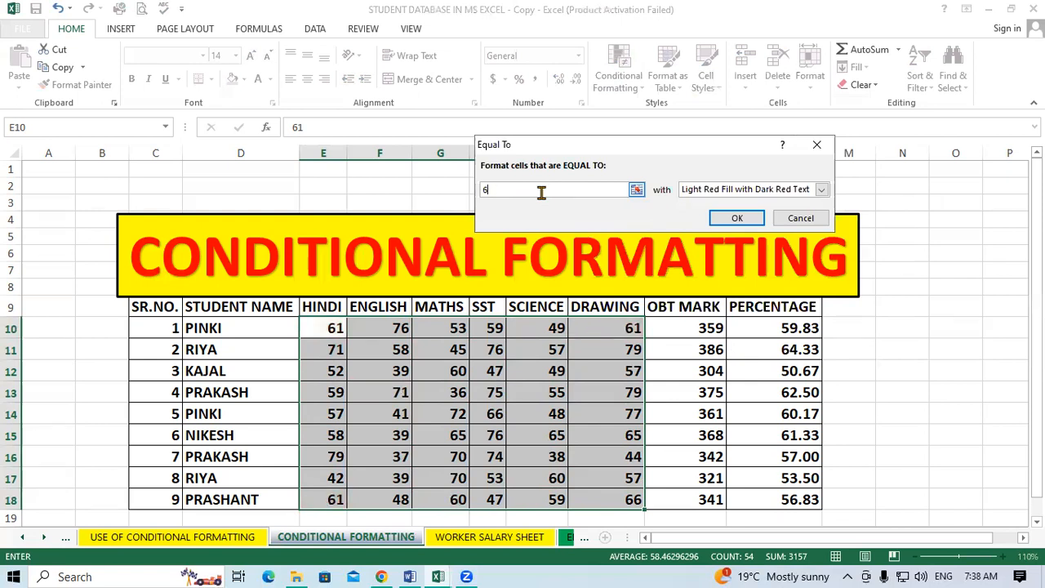
{"action": "type", "text": "65"}
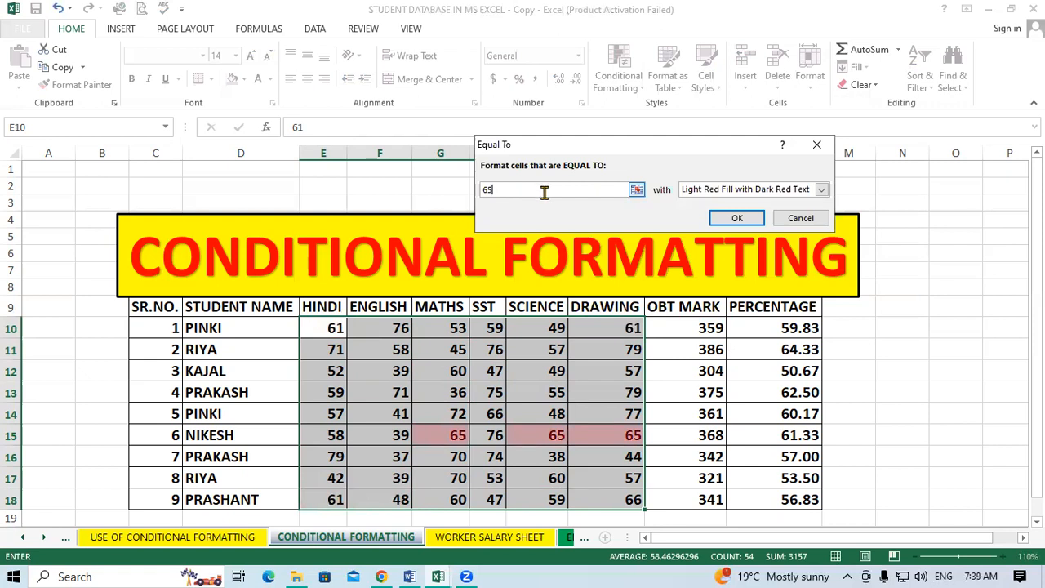
{"action": "left_click", "coordinate": [737, 218]}
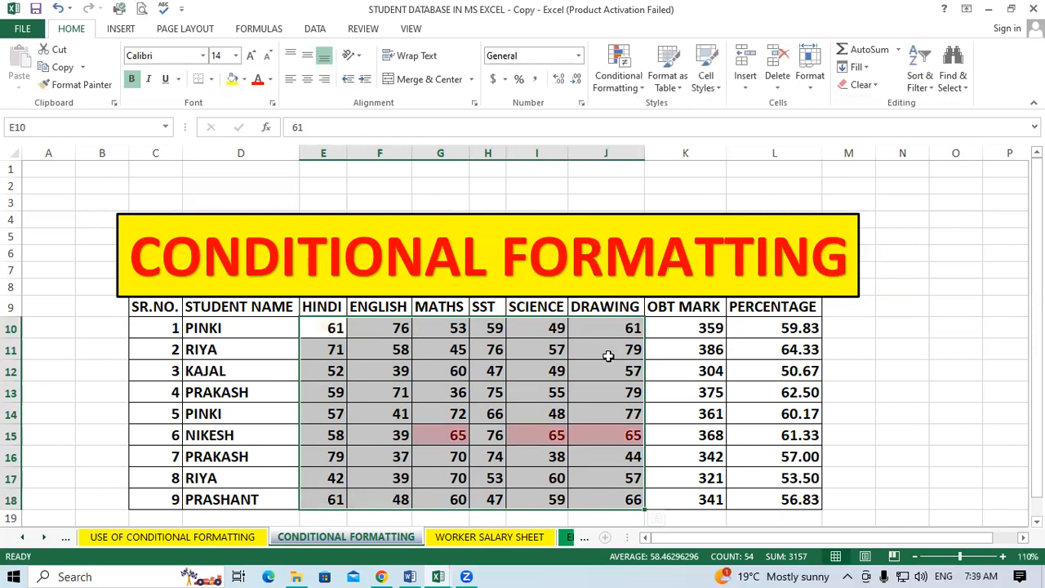
Change the second student's English mark in F11 to 65 to test the Equal To rule
{"action": "left_click", "coordinate": [398, 357]}
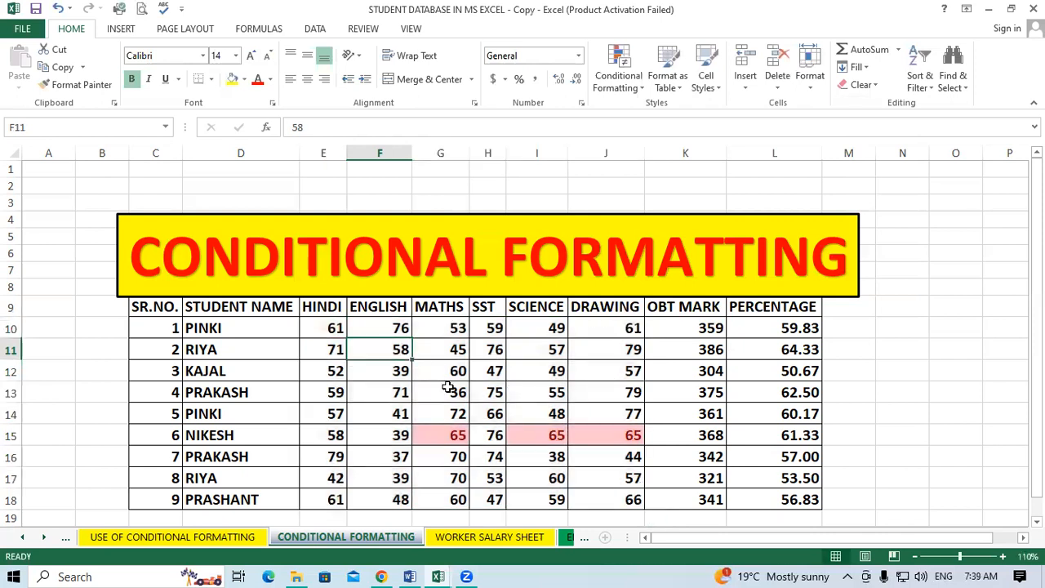
{"action": "type", "text": "65"}
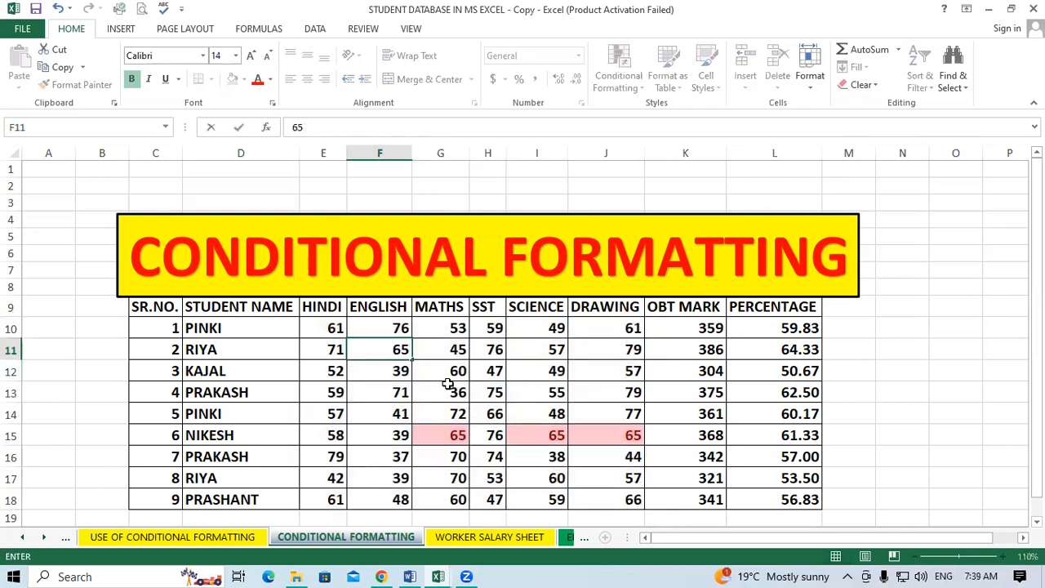
{"action": "left_click", "coordinate": [603, 393]}
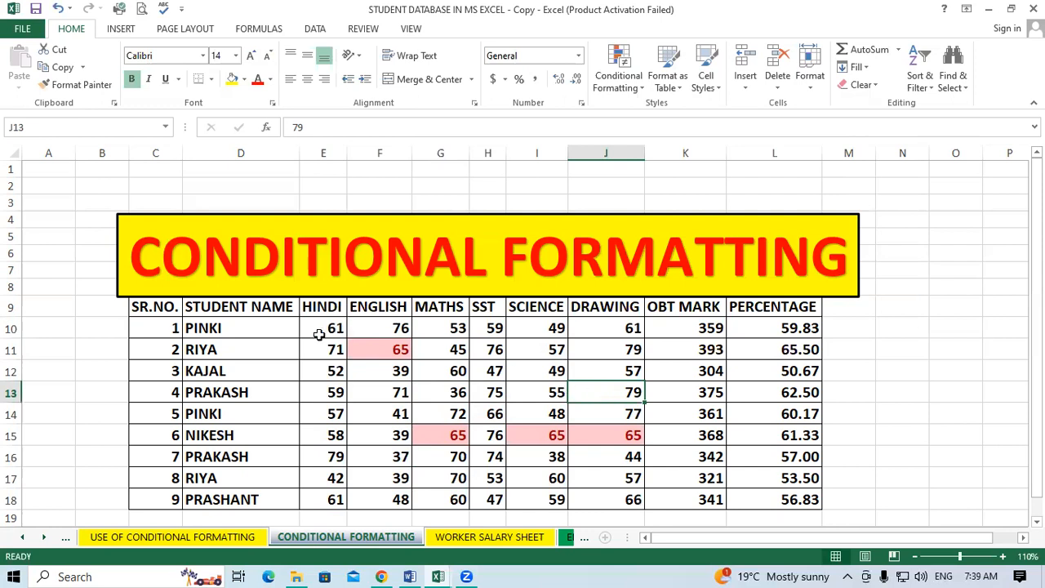
Select the subject marks in E10:J18 and clear their conditional formatting rules
{"action": "left_click_drag", "start_coordinate": [329, 329], "coordinate": [625, 499]}
{"action": "left_click", "coordinate": [618, 70]}
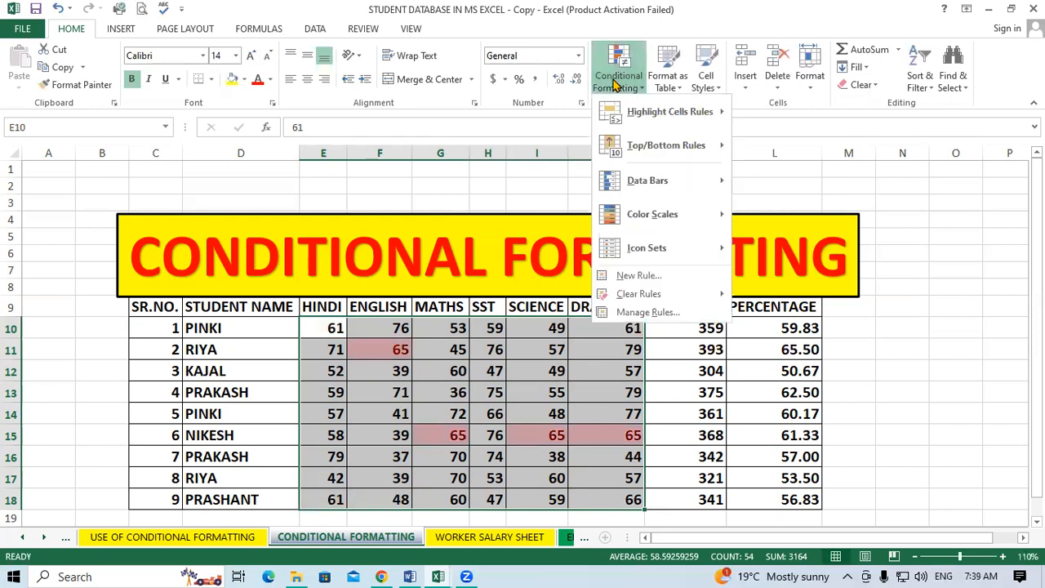
{"action": "mouse_move", "coordinate": [686, 302]}
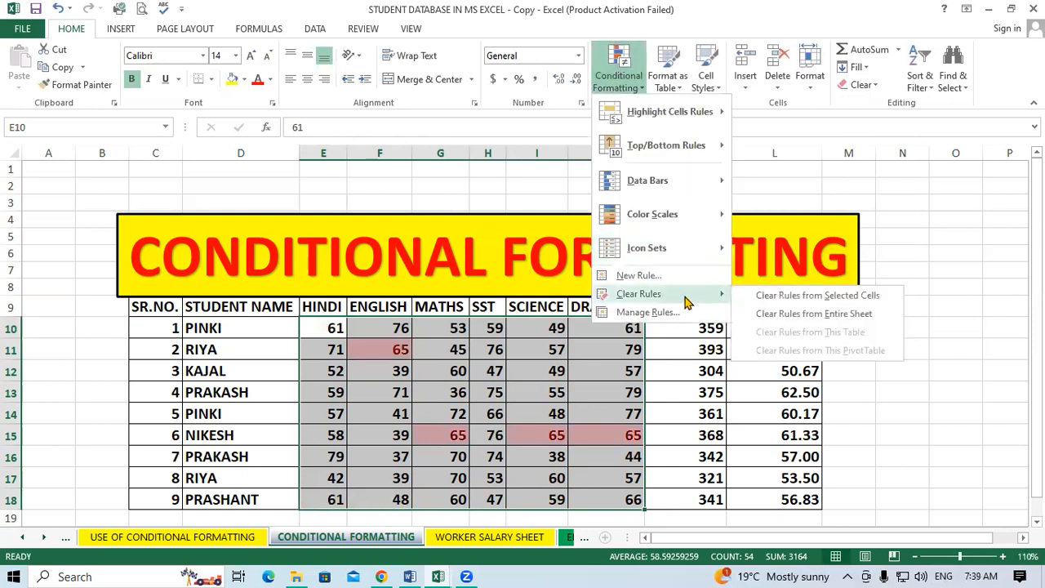
{"action": "left_click", "coordinate": [781, 298]}
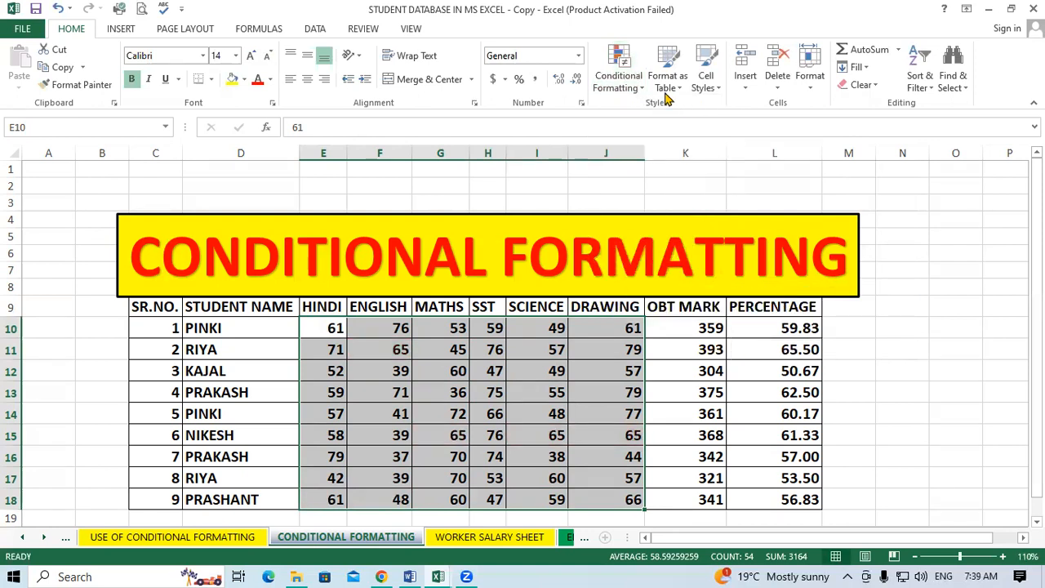
Review the available Highlight Cells Rules and switch to the USE OF CONDITIONAL FORMATTING sheet
{"action": "left_click", "coordinate": [619, 77]}
{"action": "mouse_move", "coordinate": [686, 121]}
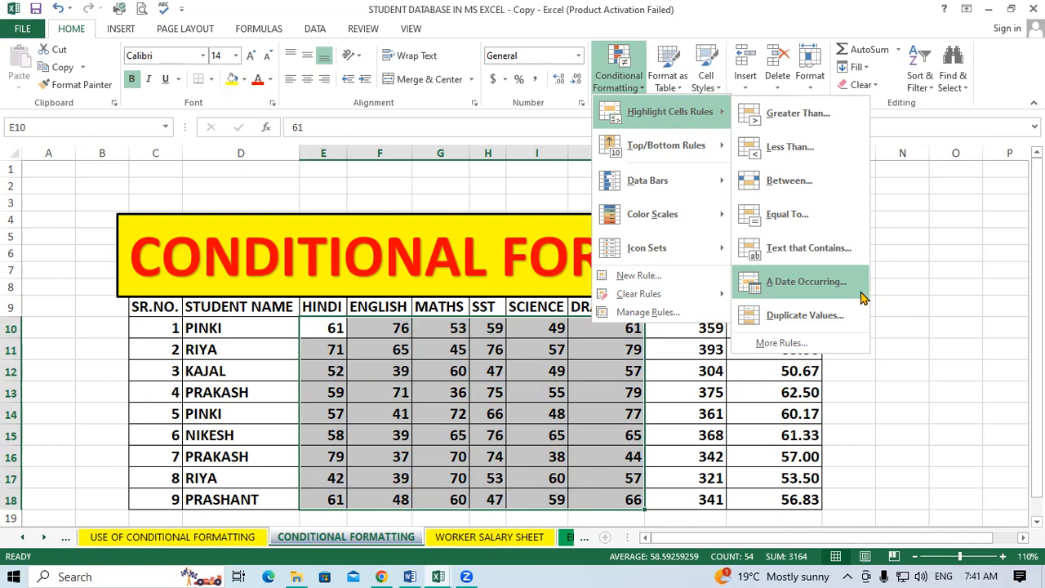
{"action": "left_click", "coordinate": [166, 539]}
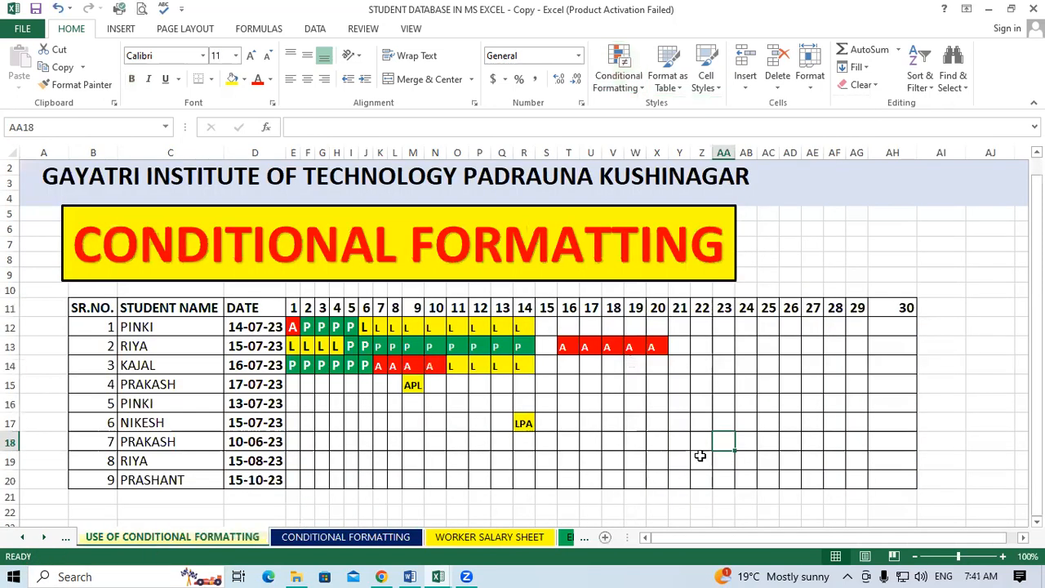
{"action": "left_click", "coordinate": [700, 459]}
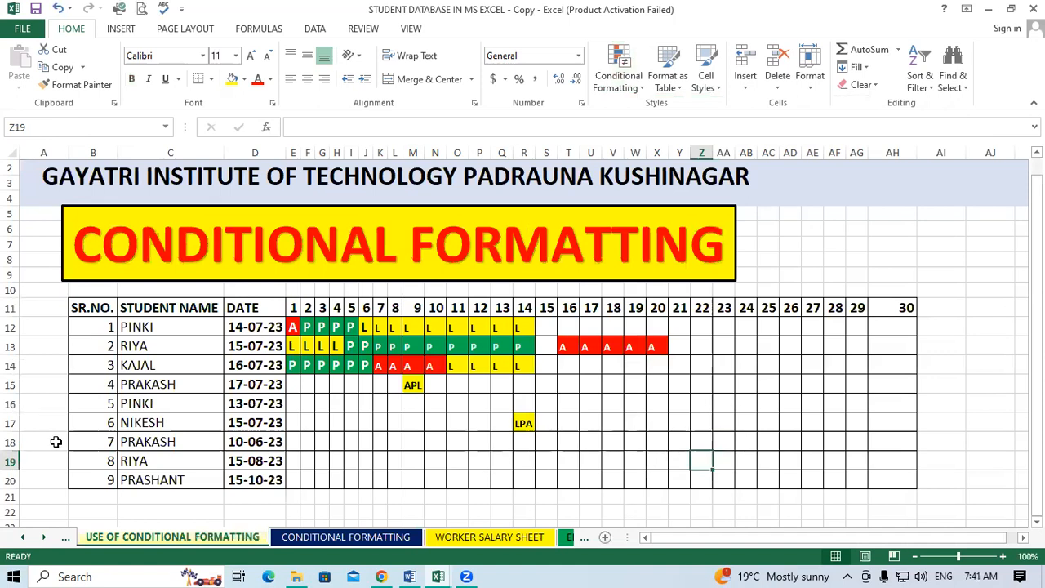
Copy the STUDENT NAME header's formatting onto the serial numbers and student names in B12:C20 with Format Painter
{"action": "left_click", "coordinate": [168, 304]}
{"action": "left_click", "coordinate": [75, 84]}
{"action": "mouse_move", "coordinate": [88, 326]}
{"action": "left_mouse_down"}
{"action": "mouse_move", "coordinate": [139, 350]}
{"action": "mouse_move", "coordinate": [169, 478]}
{"action": "mouse_move", "coordinate": [184, 480]}
{"action": "left_mouse_up"}
{"action": "left_click", "coordinate": [659, 435]}
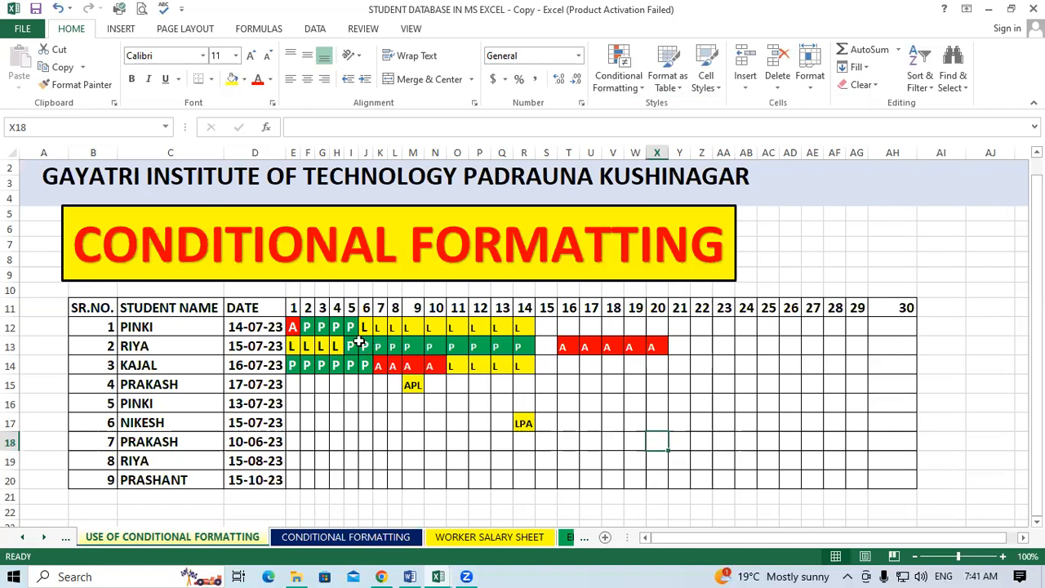
Increase the font size of the attendance grid E12:AH20 to 18
{"action": "left_click_drag", "start_coordinate": [293, 327], "coordinate": [854, 475]}
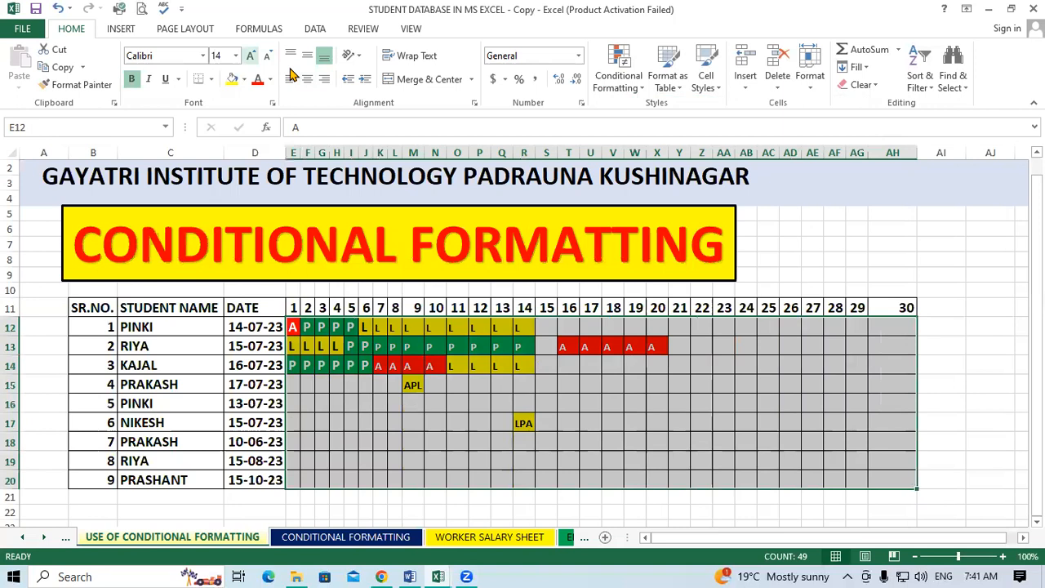
{"action": "left_click", "coordinate": [250, 56]}
{"action": "left_click", "coordinate": [250, 55]}
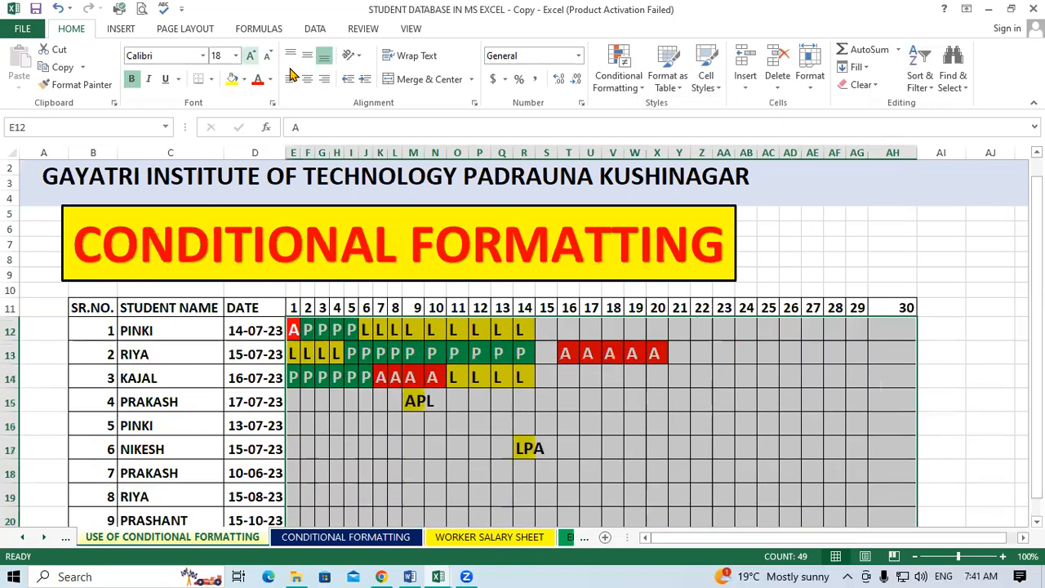
Set the attendance grid's font size to 20 and autofit the width of columns E to AH
{"action": "left_click", "coordinate": [251, 55]}
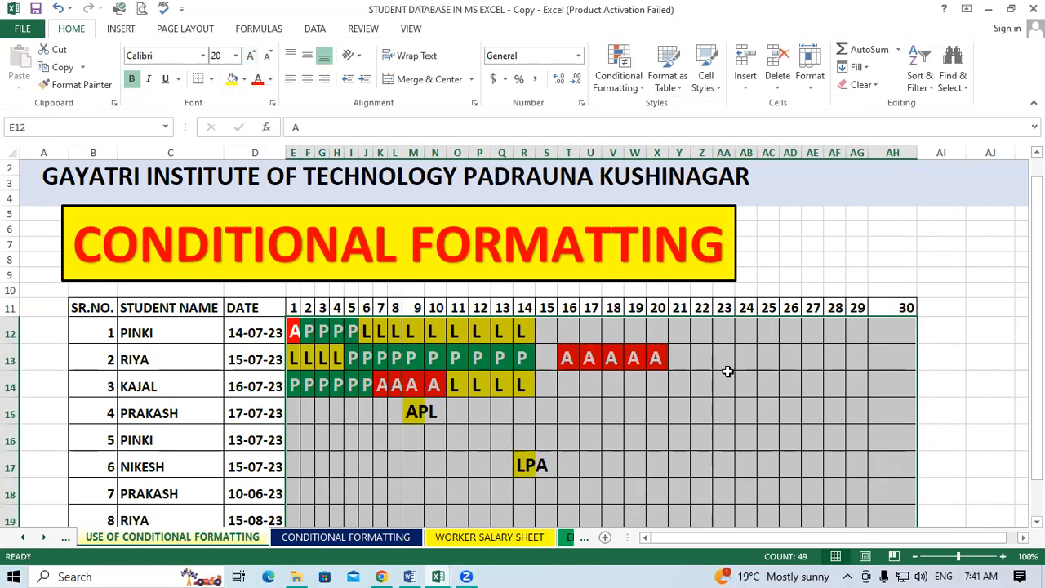
{"action": "left_click", "coordinate": [745, 408]}
{"action": "left_click_drag", "start_coordinate": [294, 153], "coordinate": [879, 146]}
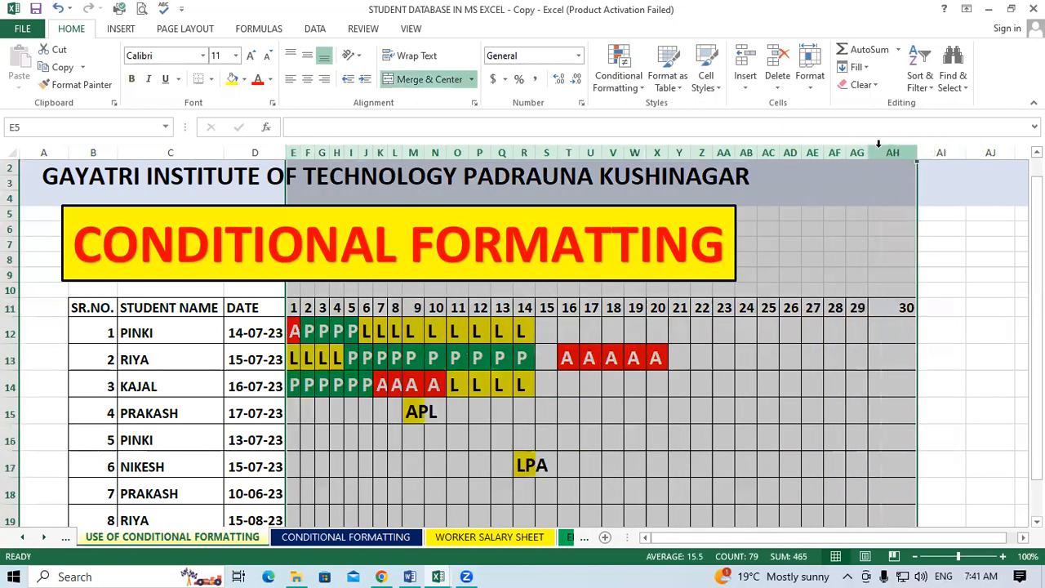
{"action": "double_click", "coordinate": [917, 152]}
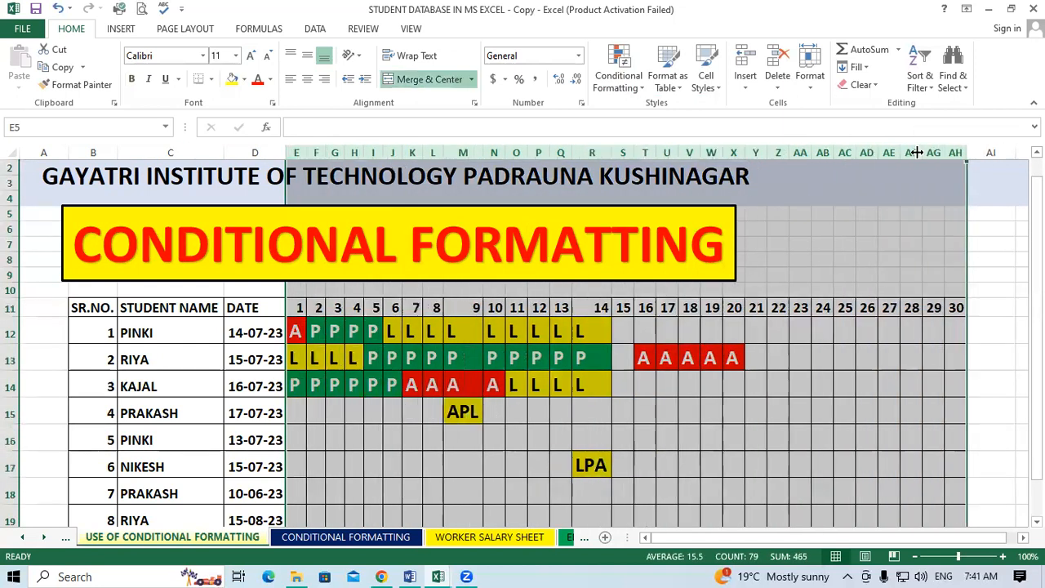
{"action": "left_click", "coordinate": [849, 354]}
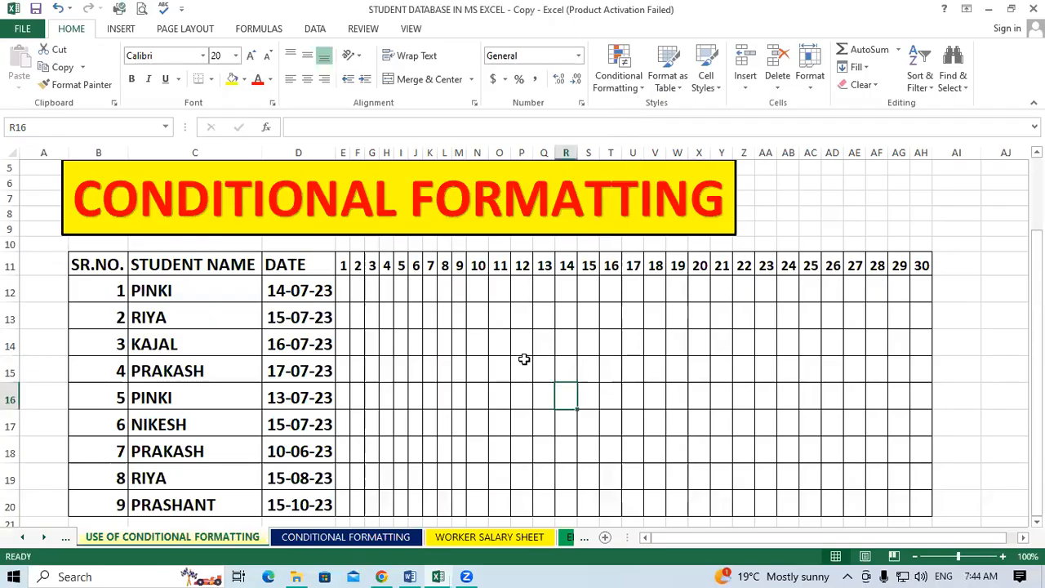
Move the CONDITIONAL FORMATTING title box slightly to the right above the attendance table
{"action": "left_click_drag", "start_coordinate": [729, 207], "coordinate": [776, 210]}
{"action": "left_click", "coordinate": [618, 335]}
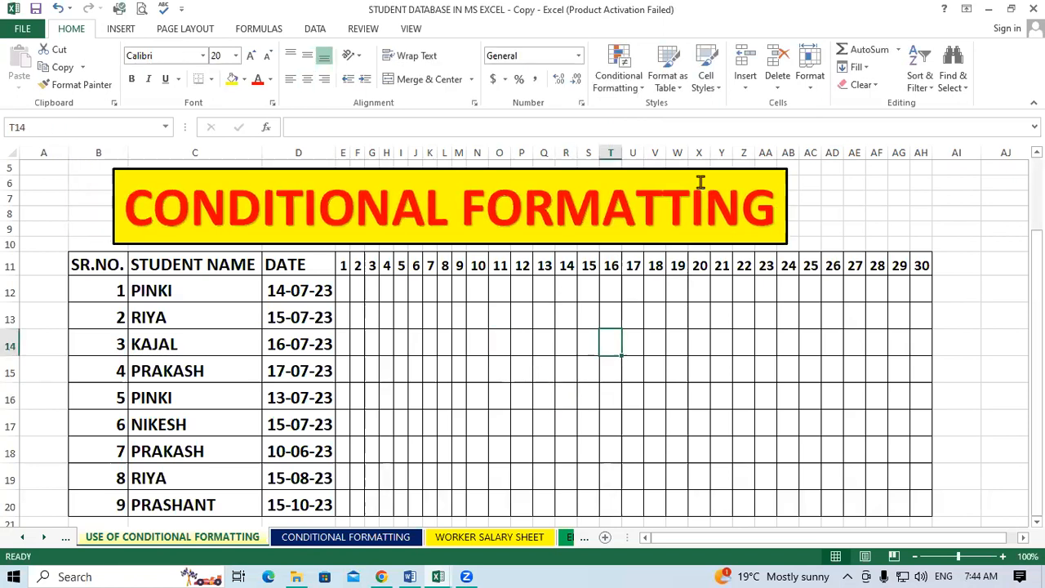
{"action": "left_click", "coordinate": [626, 88]}
{"action": "mouse_move", "coordinate": [671, 111]}
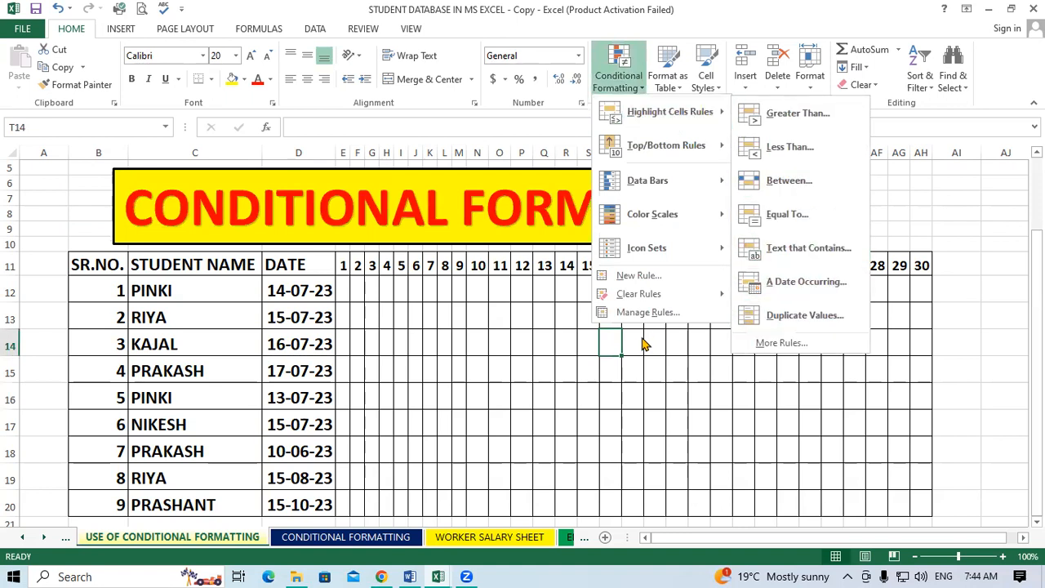
{"action": "left_click", "coordinate": [553, 342]}
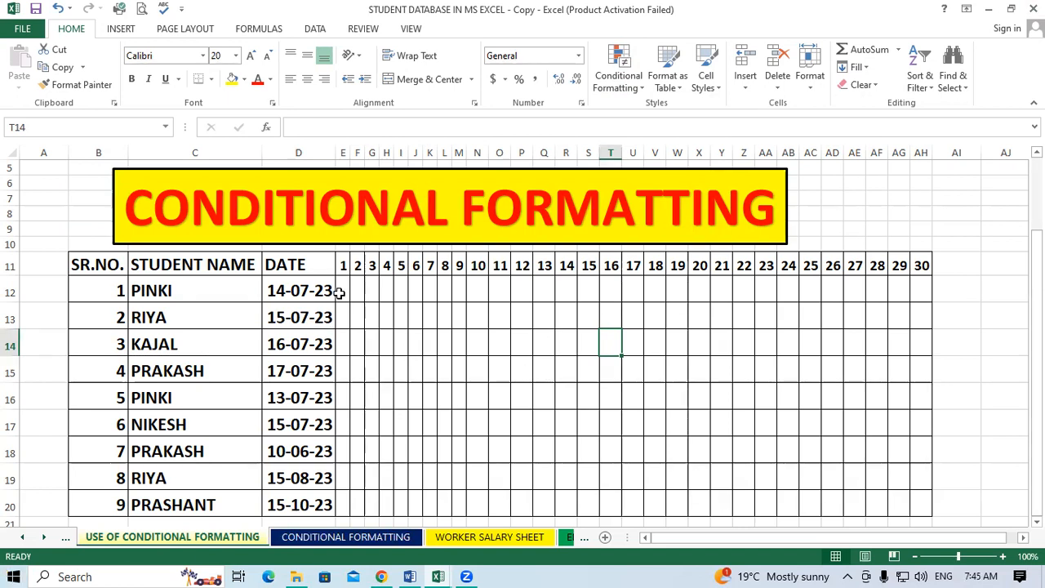
{"action": "mouse_move", "coordinate": [339, 293]}
{"action": "left_mouse_down"}
{"action": "mouse_move", "coordinate": [730, 462]}
{"action": "mouse_move", "coordinate": [847, 494]}
{"action": "mouse_move", "coordinate": [907, 497]}
{"action": "left_mouse_up"}
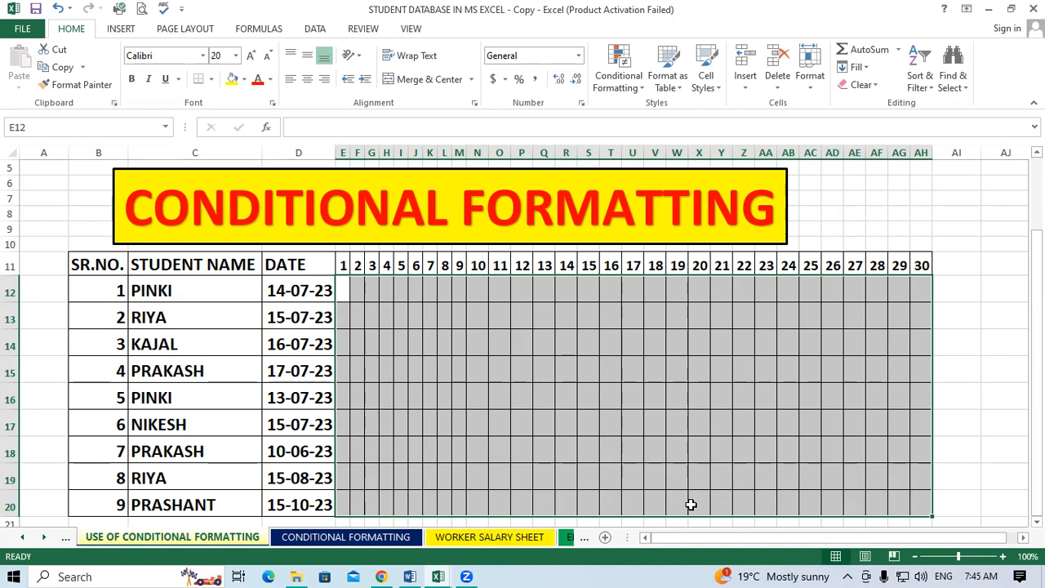
{"action": "left_click", "coordinate": [629, 87]}
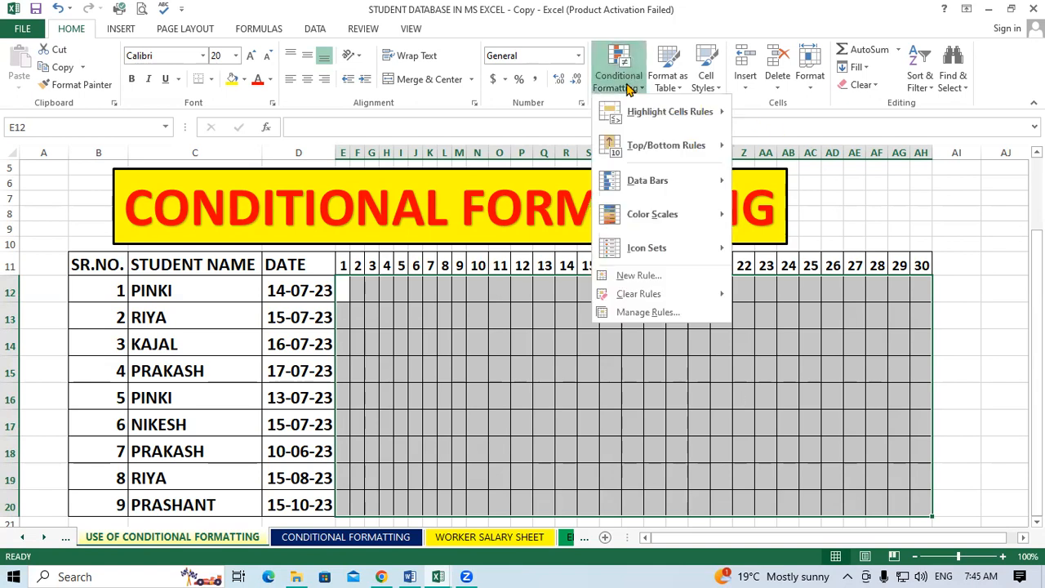
{"action": "left_click", "coordinate": [499, 400]}
{"action": "left_click", "coordinate": [499, 400]}
Delete the day numbers 1 to 30 from the header cells E11:AH11
{"action": "left_click_drag", "start_coordinate": [345, 263], "coordinate": [920, 266]}
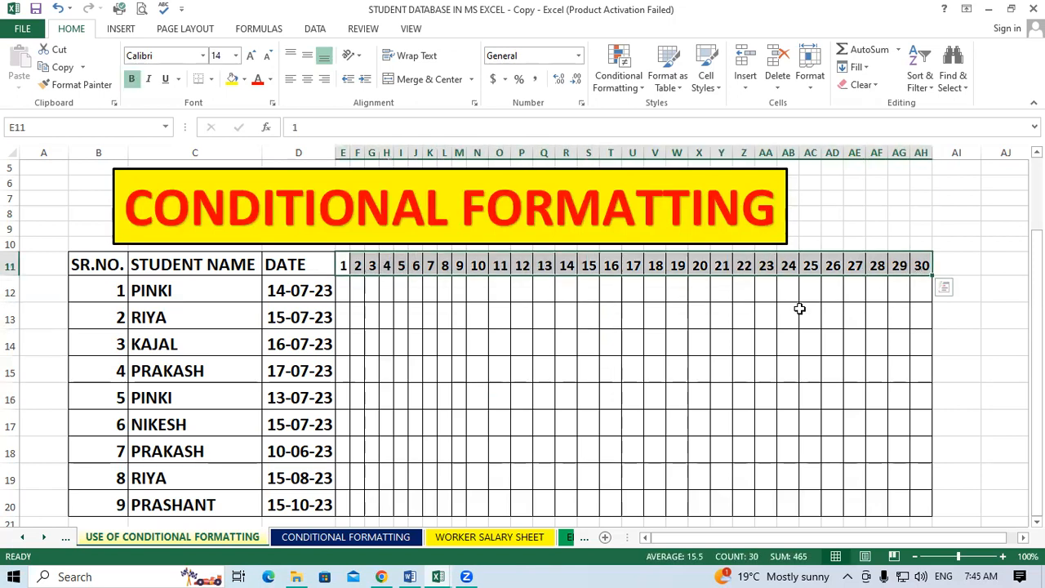
{"action": "key", "text": "Delete"}
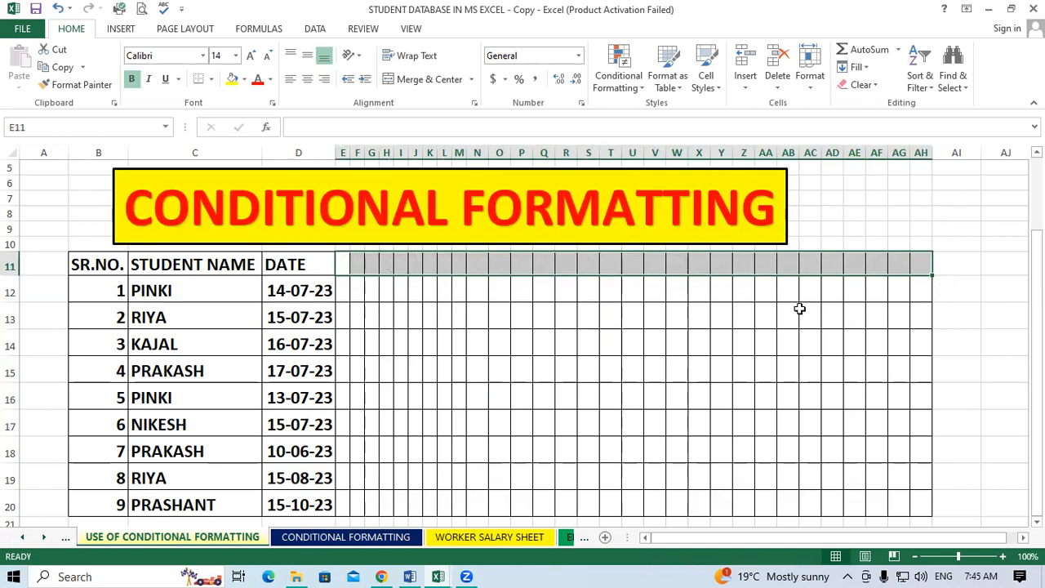
{"action": "left_click", "coordinate": [578, 426]}
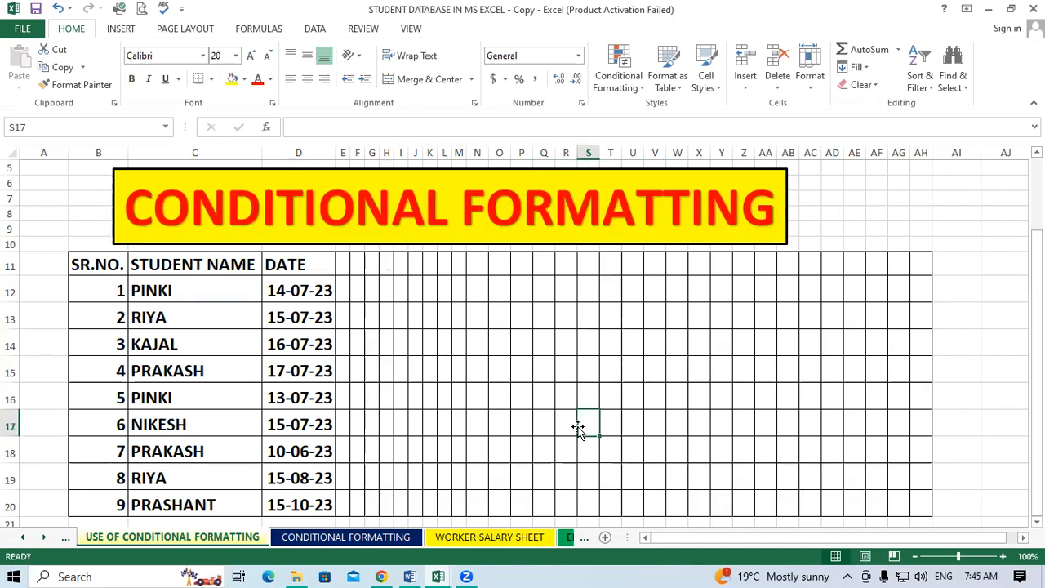
Enter 1 in E11 as the first day number of the attendance header
{"action": "left_click", "coordinate": [343, 268]}
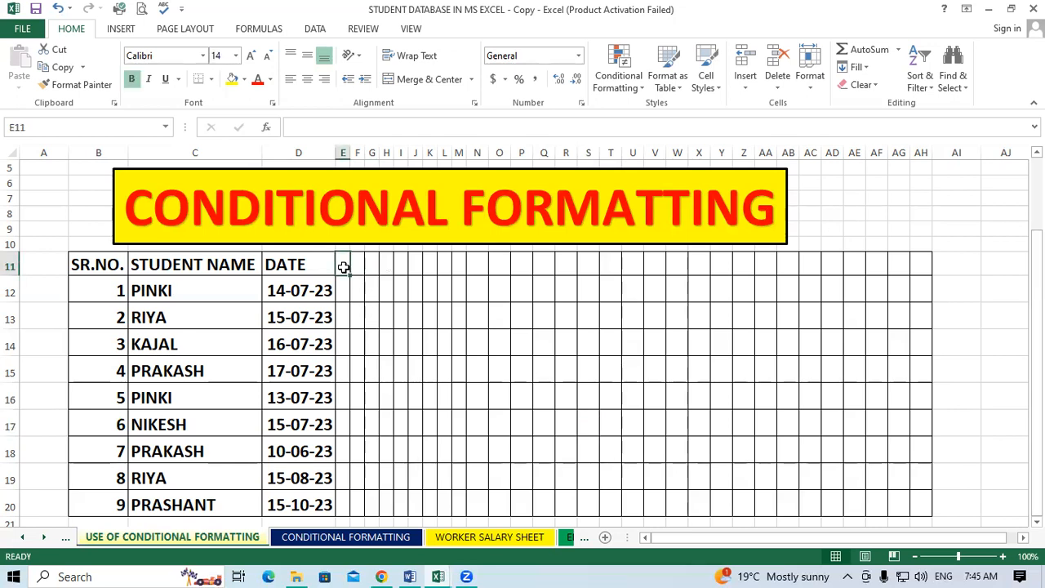
{"action": "type", "text": "1"}
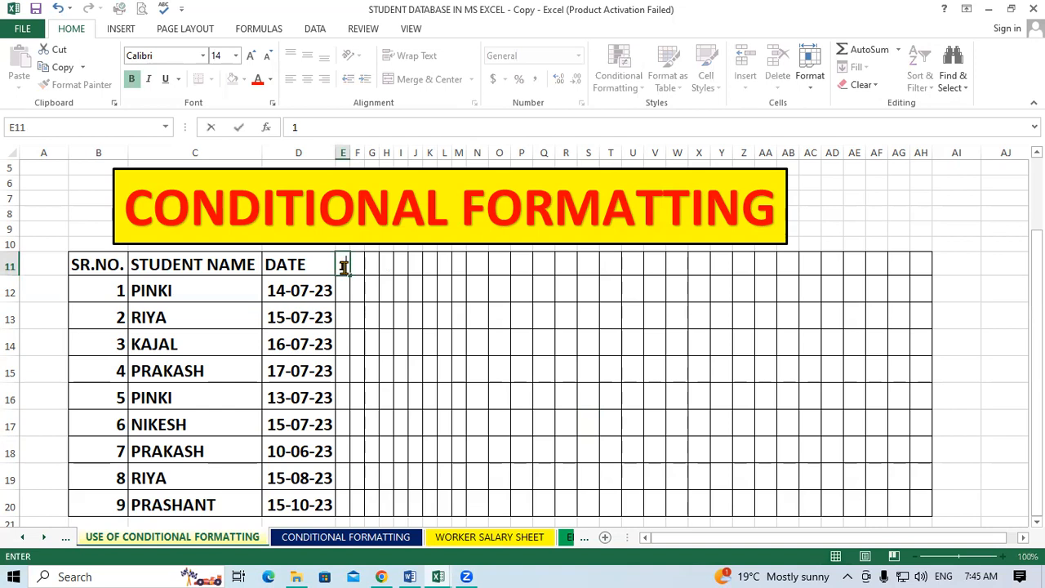
{"action": "left_click", "coordinate": [458, 324]}
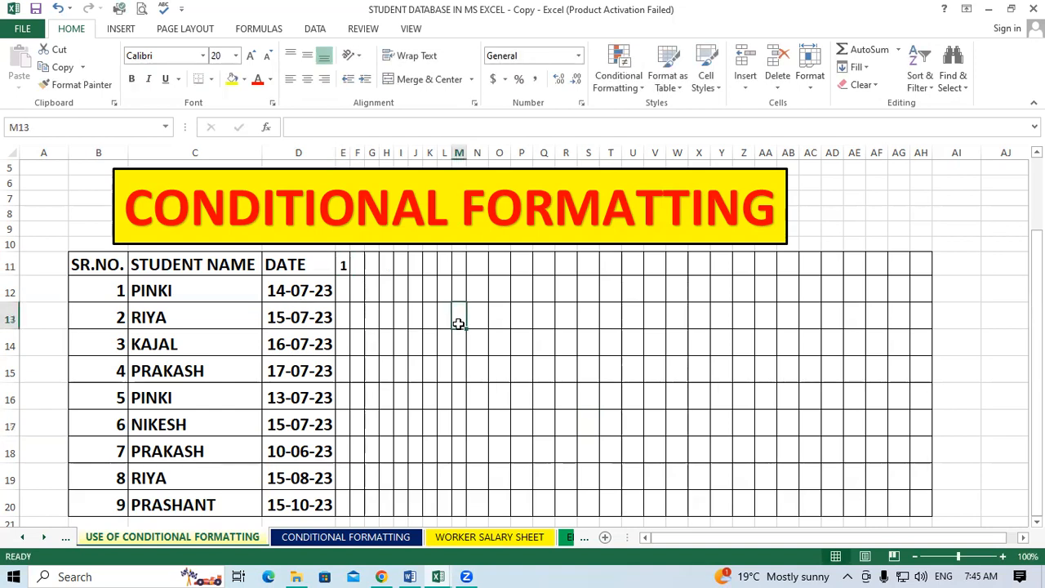
Fill a linear series along row 11 starting from E11, with step value 1 and stop value 30
{"action": "left_click", "coordinate": [342, 264]}
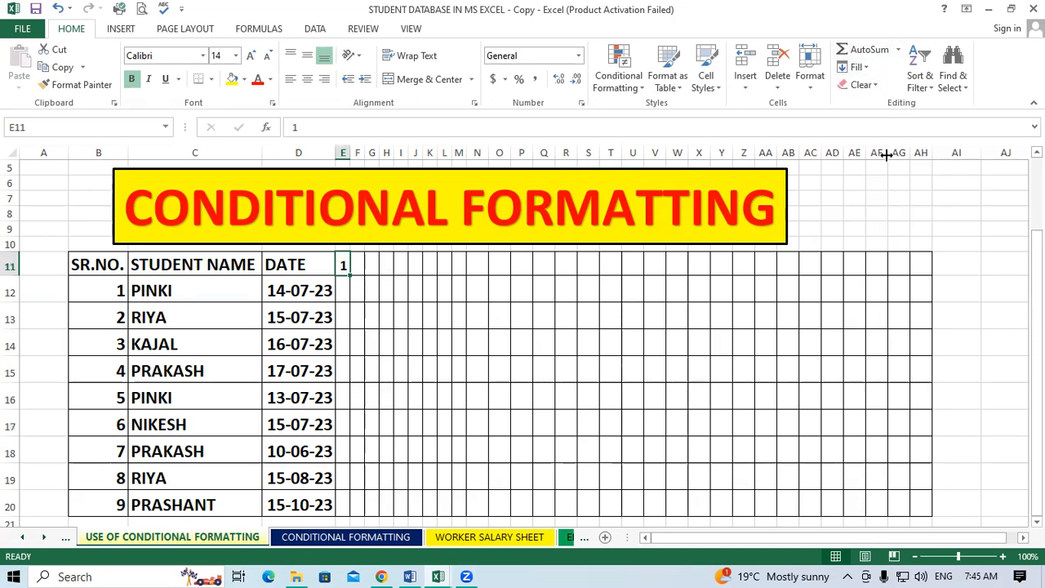
{"action": "left_click", "coordinate": [862, 78]}
{"action": "left_click", "coordinate": [862, 70]}
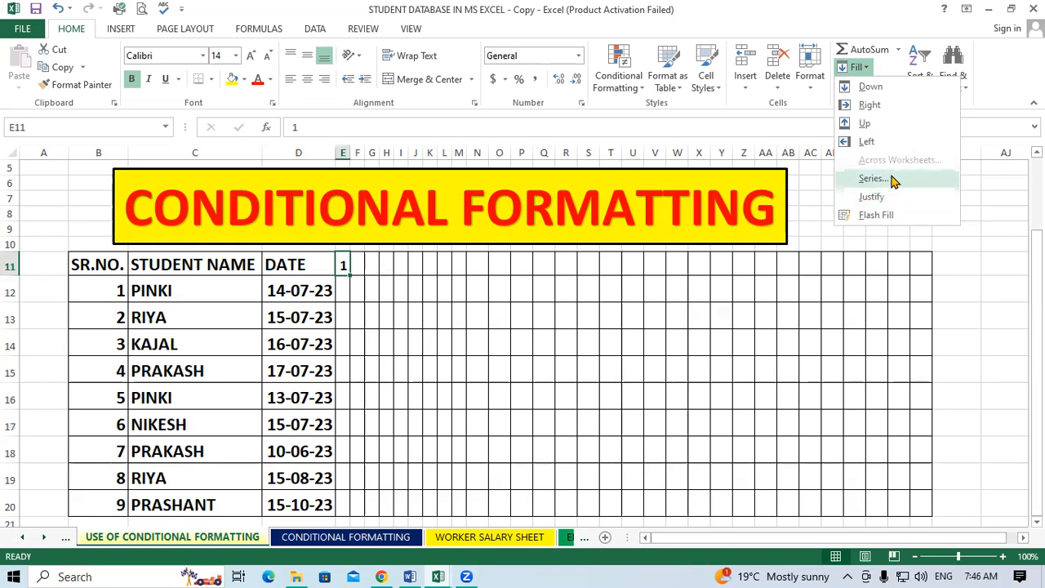
{"action": "left_click", "coordinate": [891, 181]}
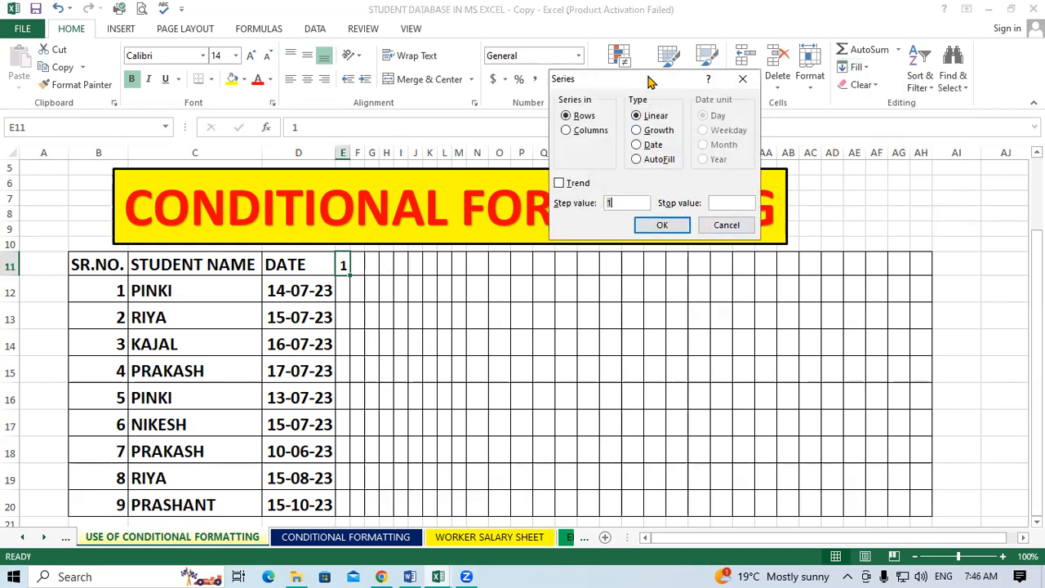
{"action": "left_click_drag", "start_coordinate": [649, 81], "coordinate": [823, 336]}
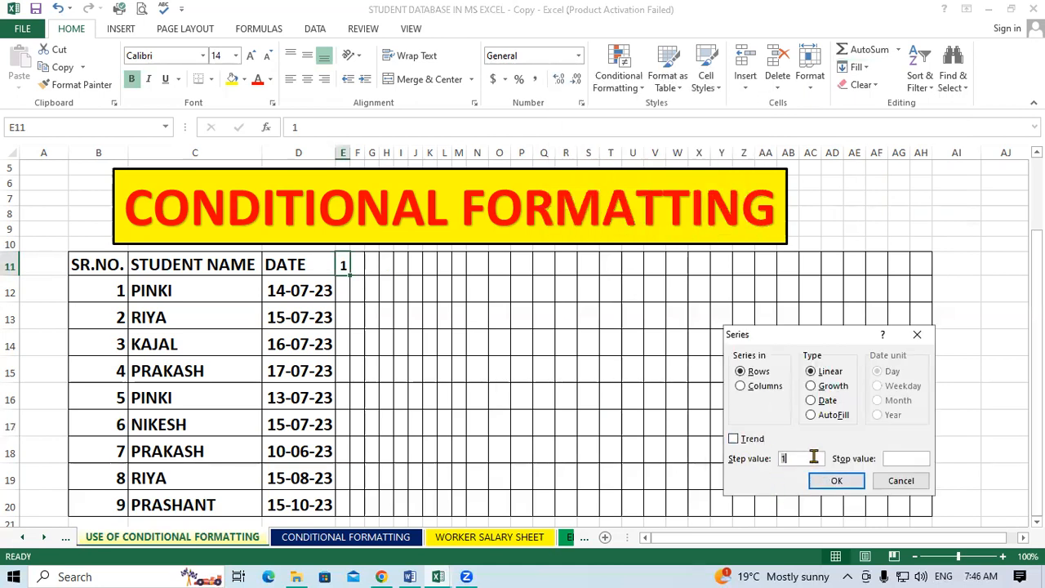
{"action": "left_click", "coordinate": [901, 458]}
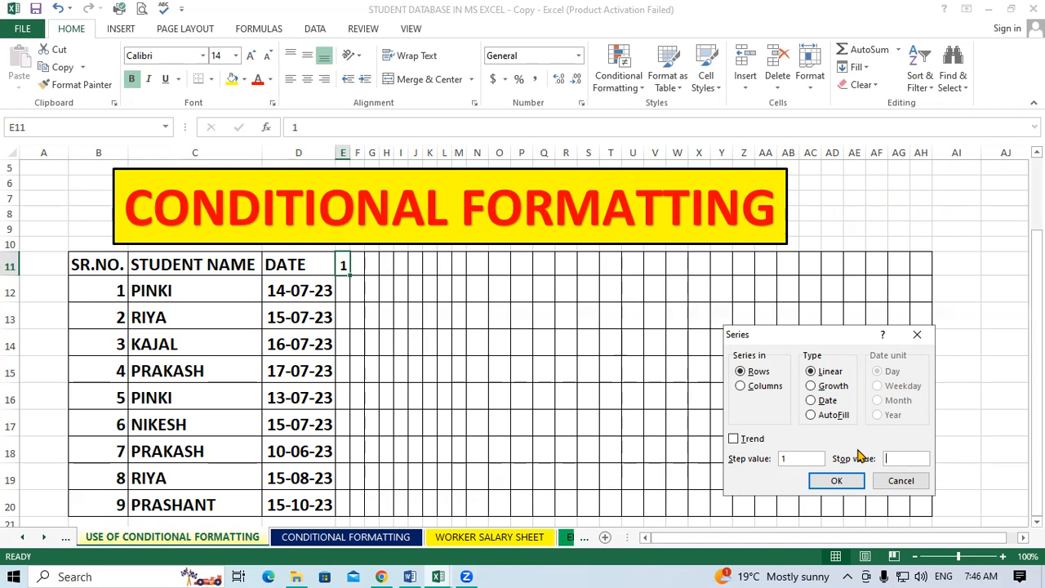
{"action": "type", "text": "30"}
{"action": "left_click", "coordinate": [836, 480]}
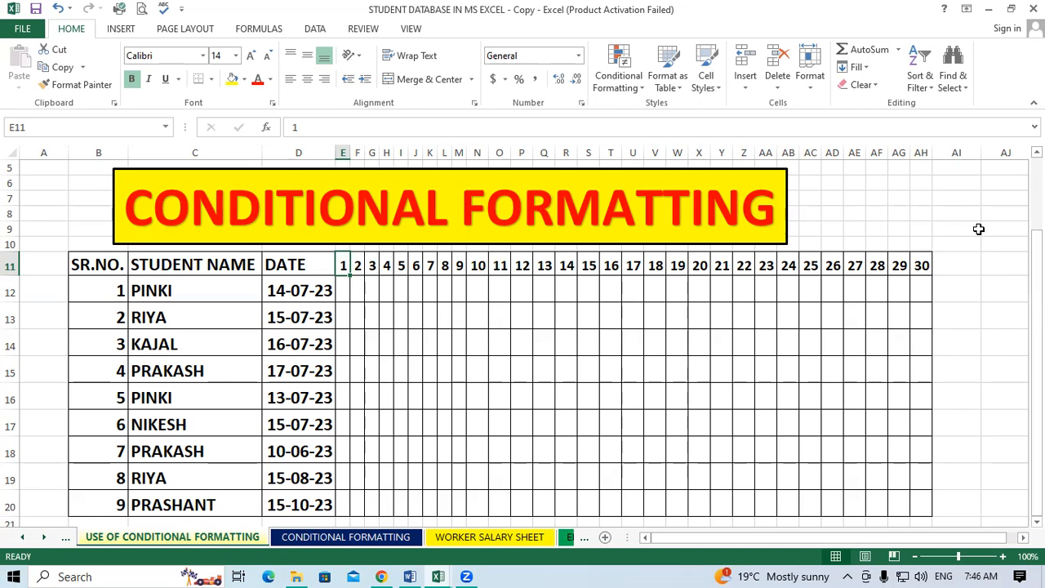
{"action": "left_click", "coordinate": [460, 344]}
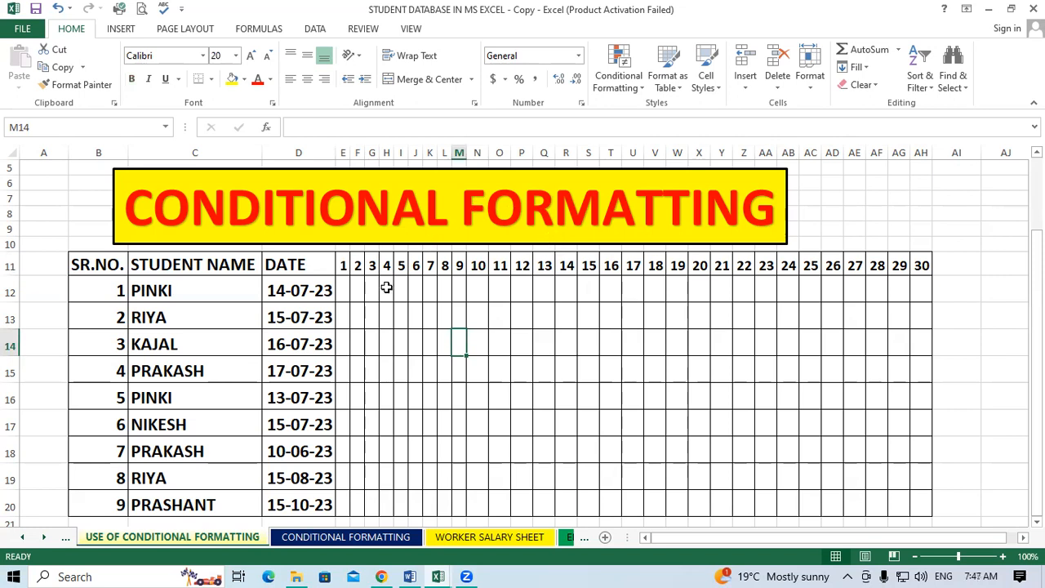
Start a Text that Contains highlight rule on the attendance grid E12:AH20 for cells containing P
{"action": "left_click", "coordinate": [348, 294]}
{"action": "left_click_drag", "start_coordinate": [356, 294], "coordinate": [915, 498]}
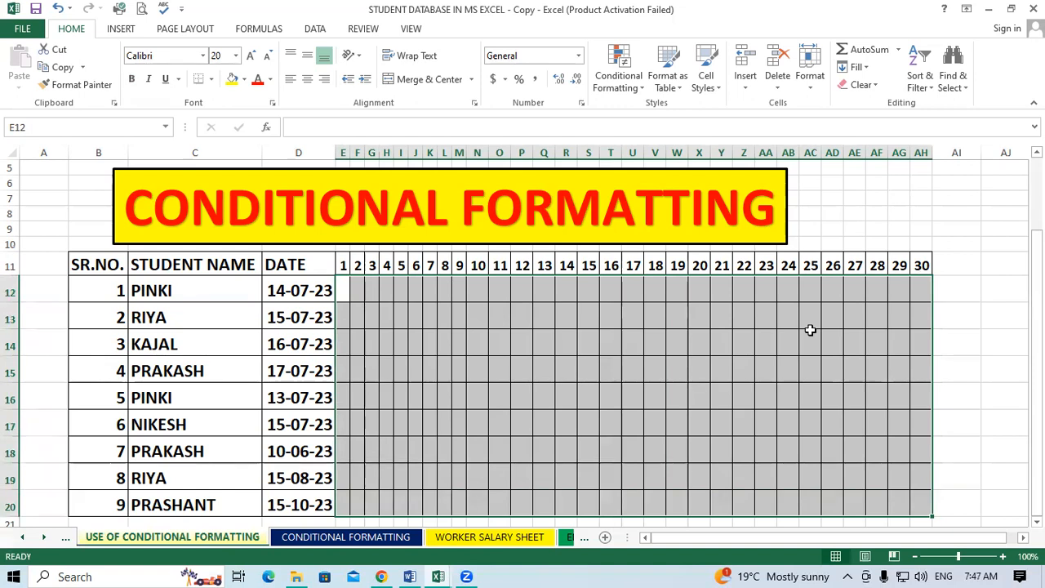
{"action": "left_click", "coordinate": [614, 88]}
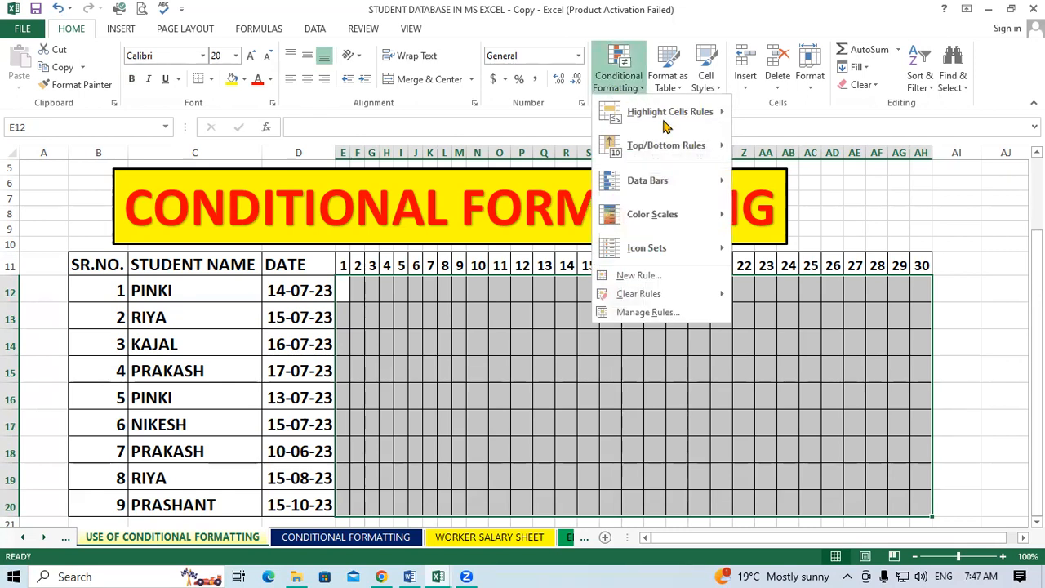
{"action": "mouse_move", "coordinate": [696, 122]}
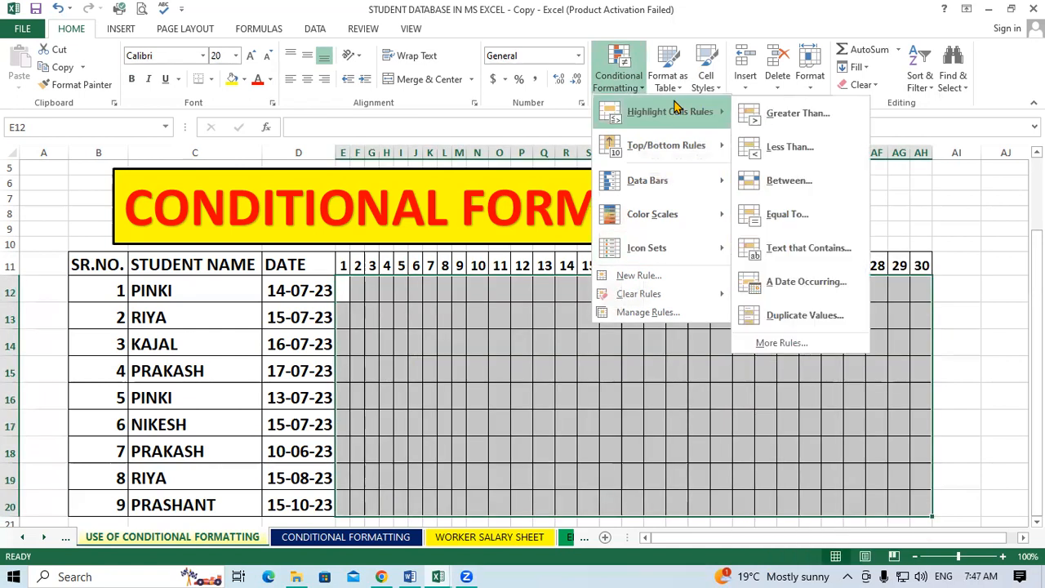
{"action": "left_click", "coordinate": [822, 251]}
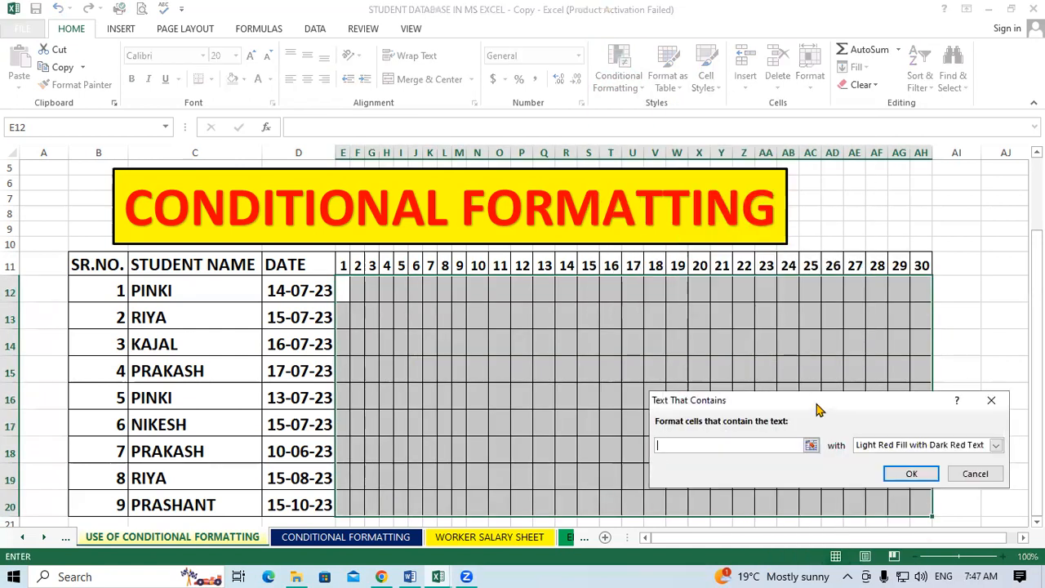
{"action": "left_click_drag", "start_coordinate": [819, 408], "coordinate": [590, 284]}
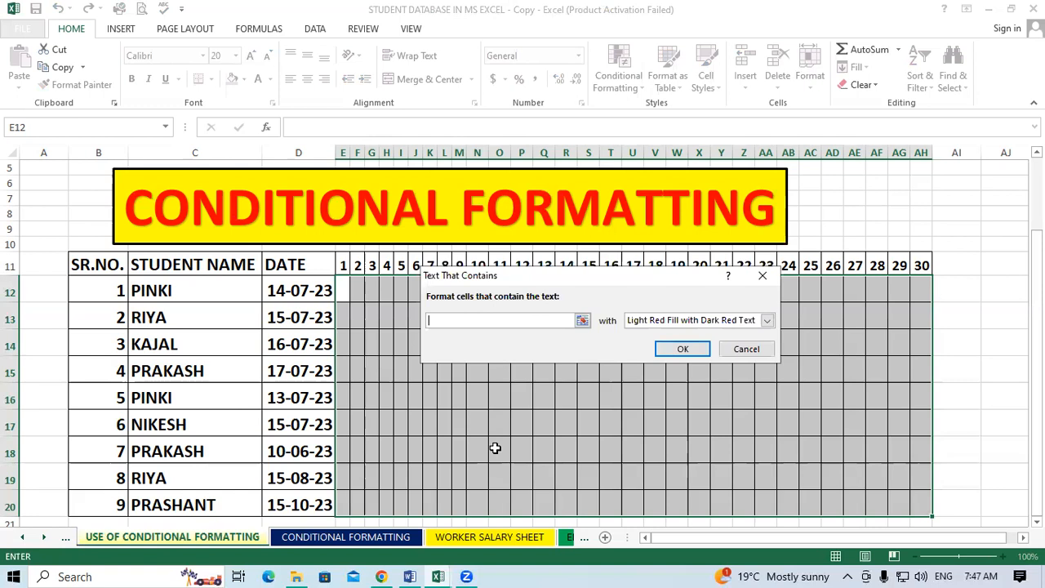
{"action": "type", "text": "P"}
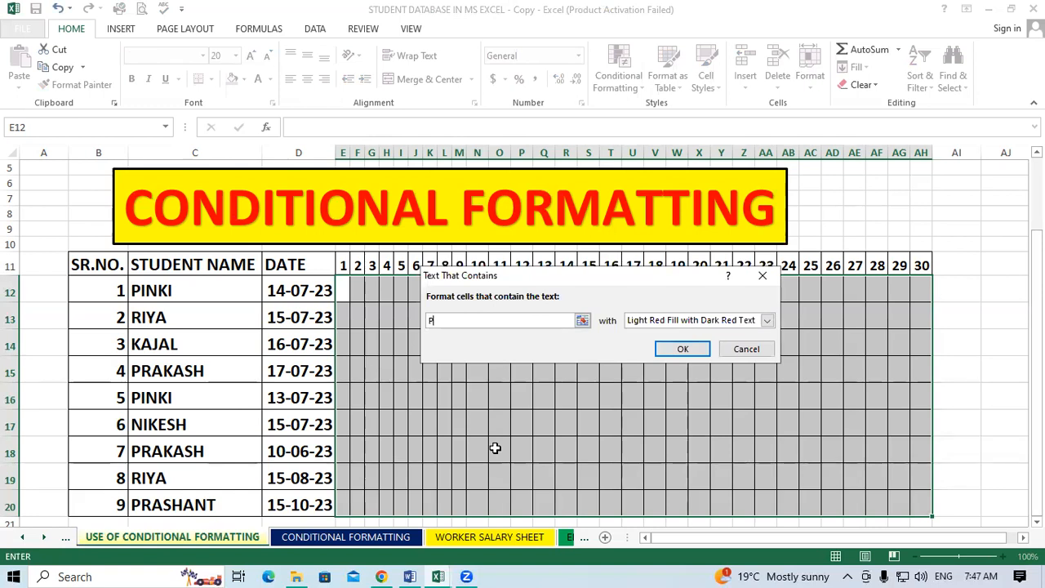
{"action": "left_click", "coordinate": [767, 321]}
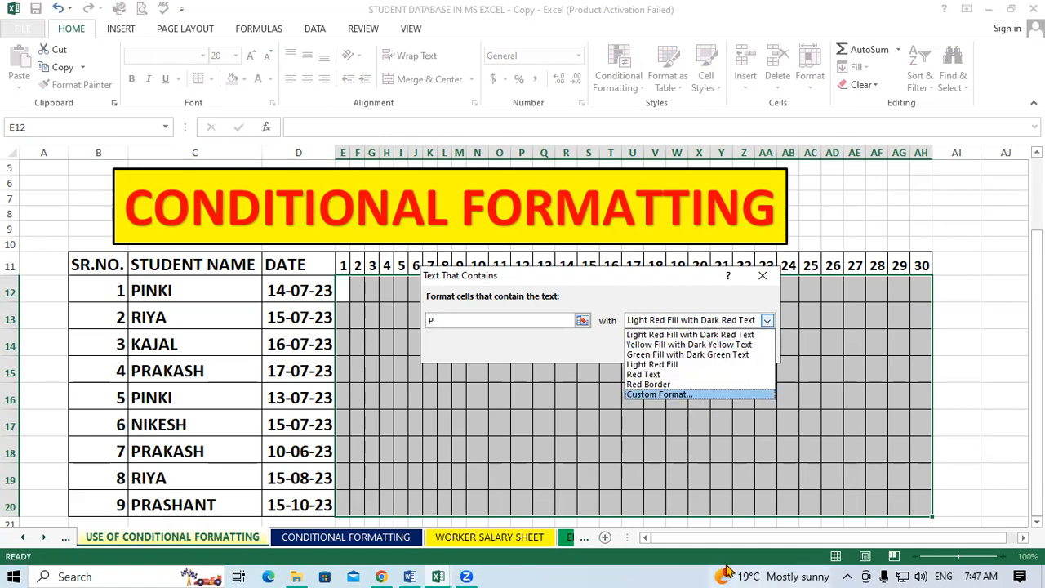
{"action": "mouse_move", "coordinate": [726, 570]}
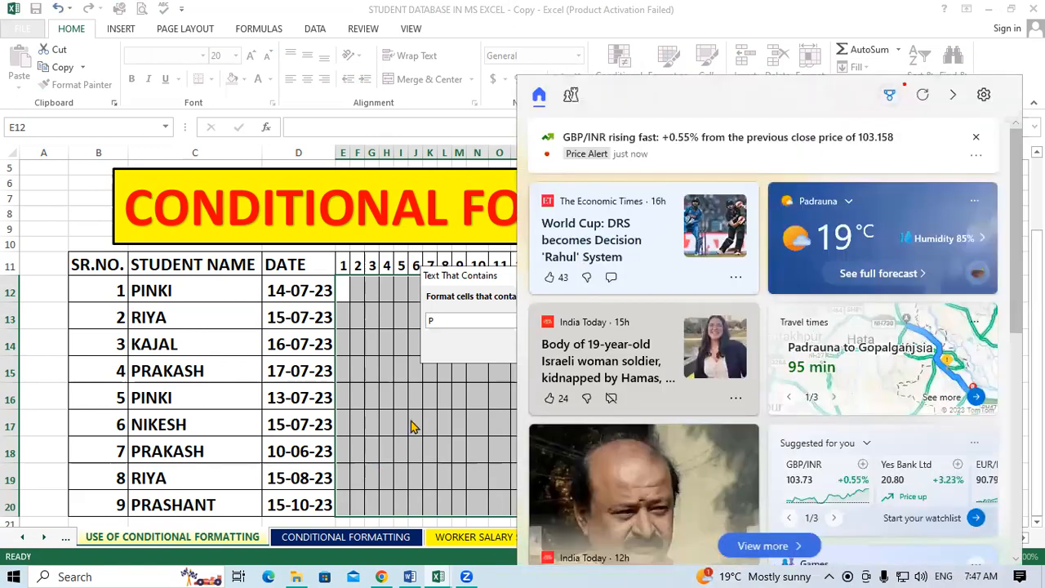
{"action": "left_click", "coordinate": [419, 411]}
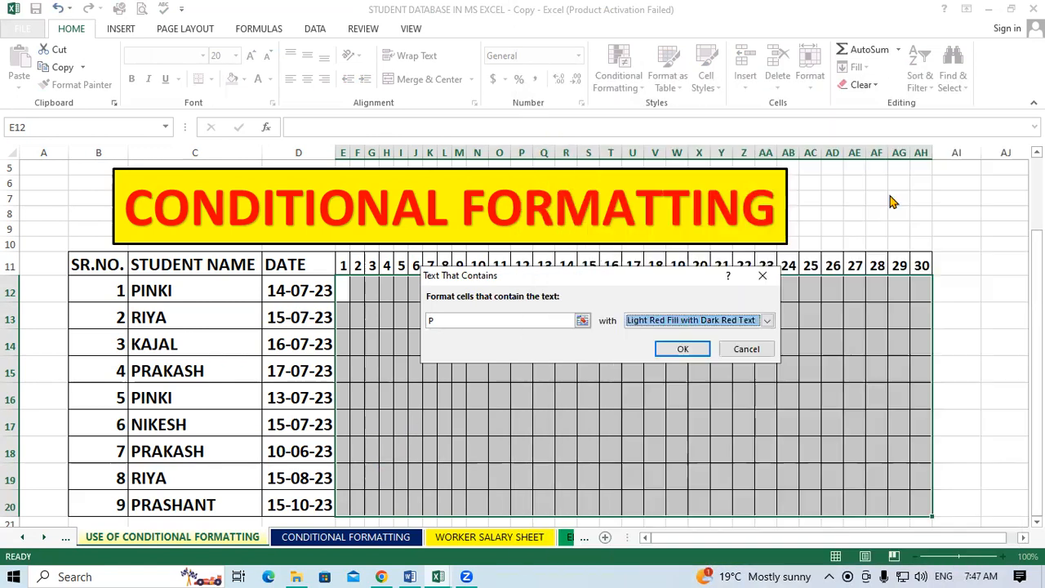
Choose a custom format for the P rule and set its font to bold and white
{"action": "left_click", "coordinate": [769, 321]}
{"action": "left_click", "coordinate": [716, 397]}
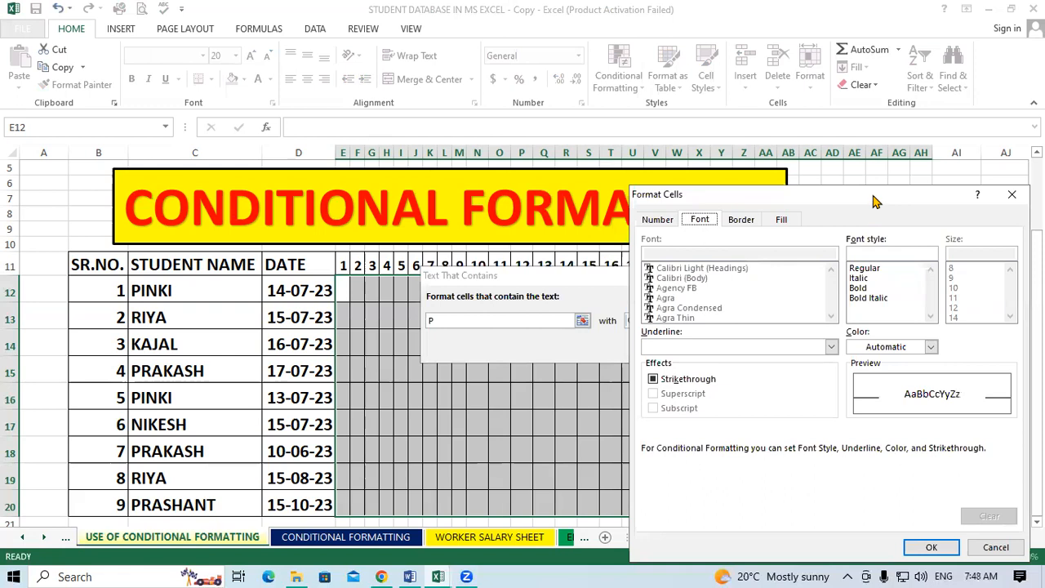
{"action": "left_click_drag", "start_coordinate": [872, 200], "coordinate": [653, 161]}
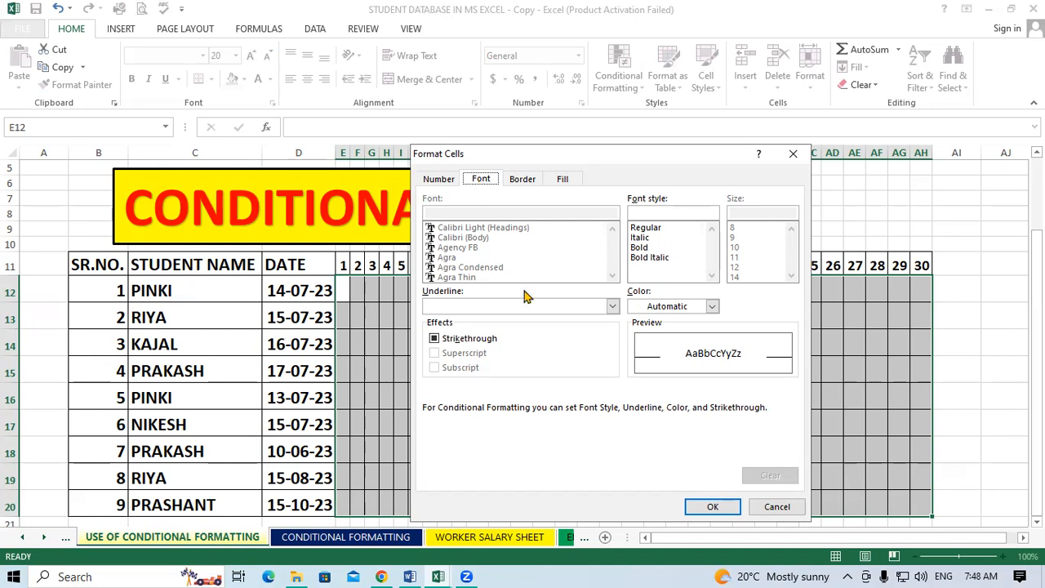
{"action": "left_click", "coordinate": [639, 247]}
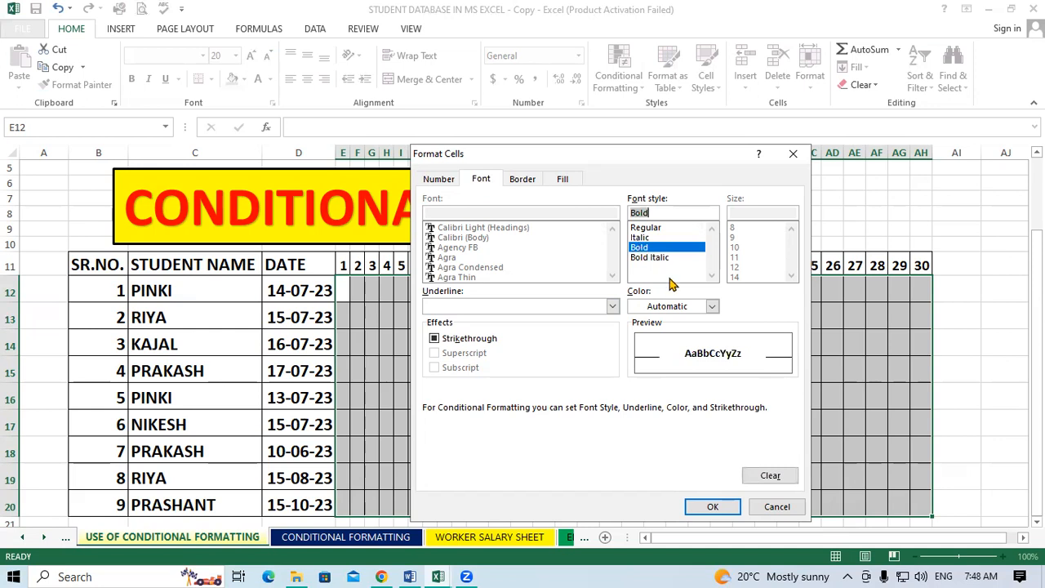
{"action": "left_click", "coordinate": [711, 307]}
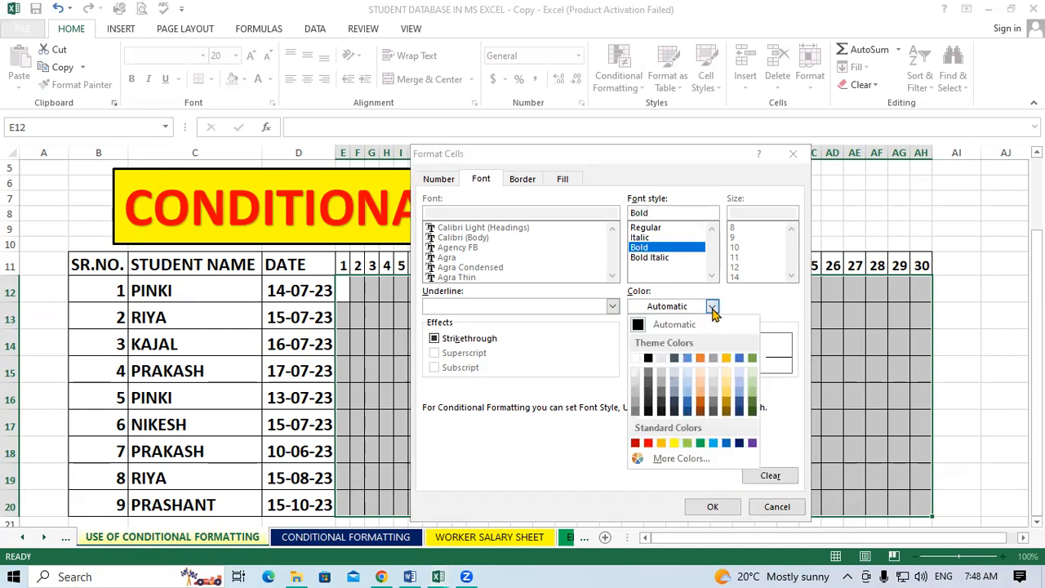
{"action": "left_click", "coordinate": [636, 361]}
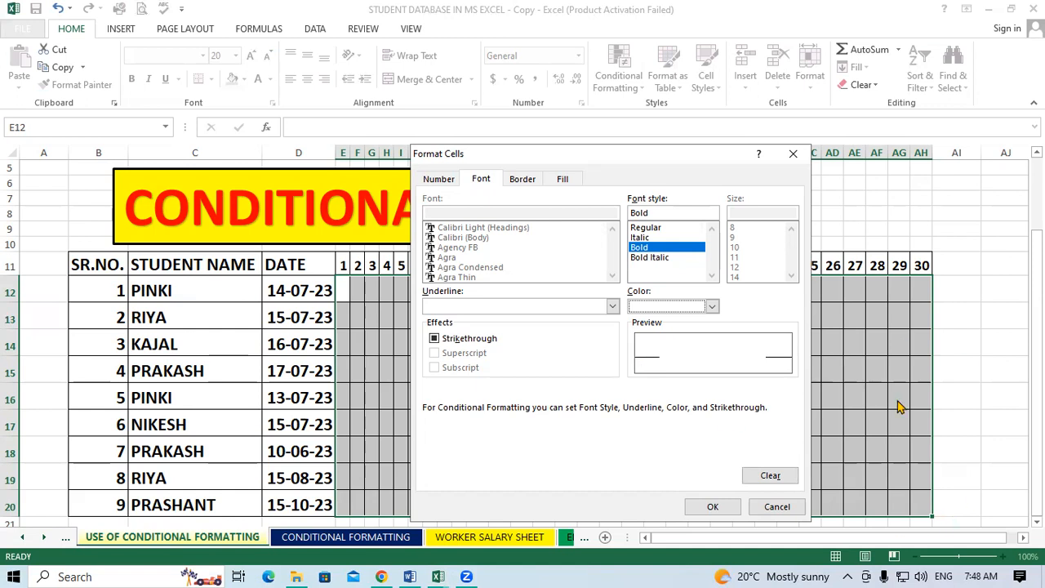
Give the P rule's custom format a green fill and apply the rule to the attendance grid
{"action": "left_click", "coordinate": [570, 187]}
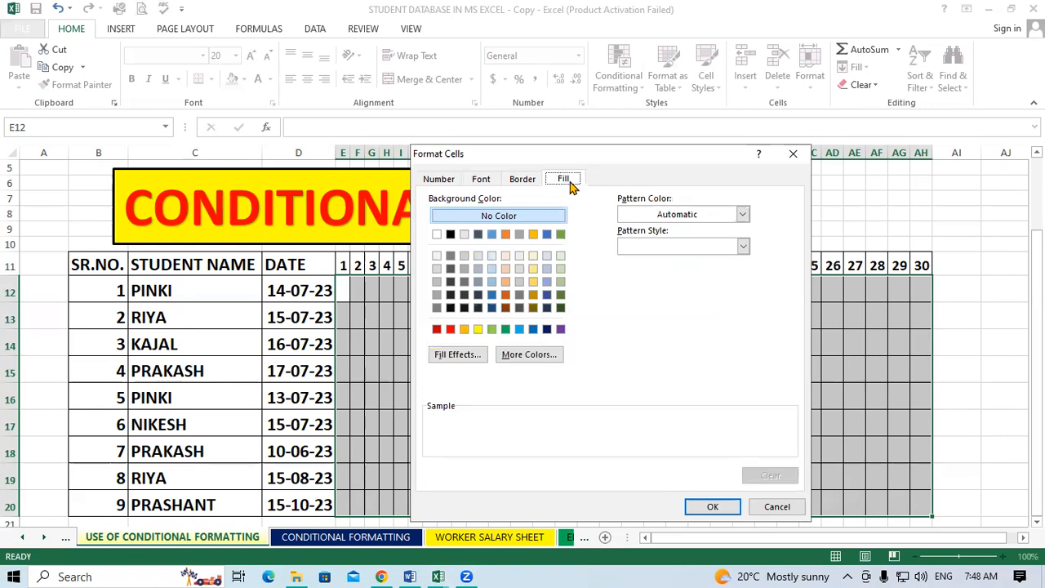
{"action": "left_click", "coordinate": [505, 330]}
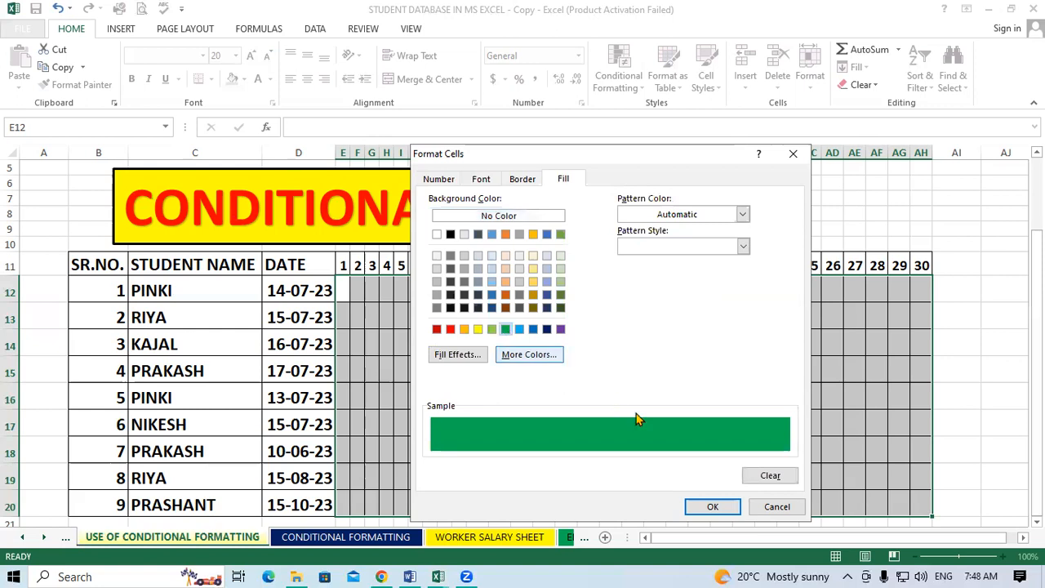
{"action": "left_click", "coordinate": [729, 506]}
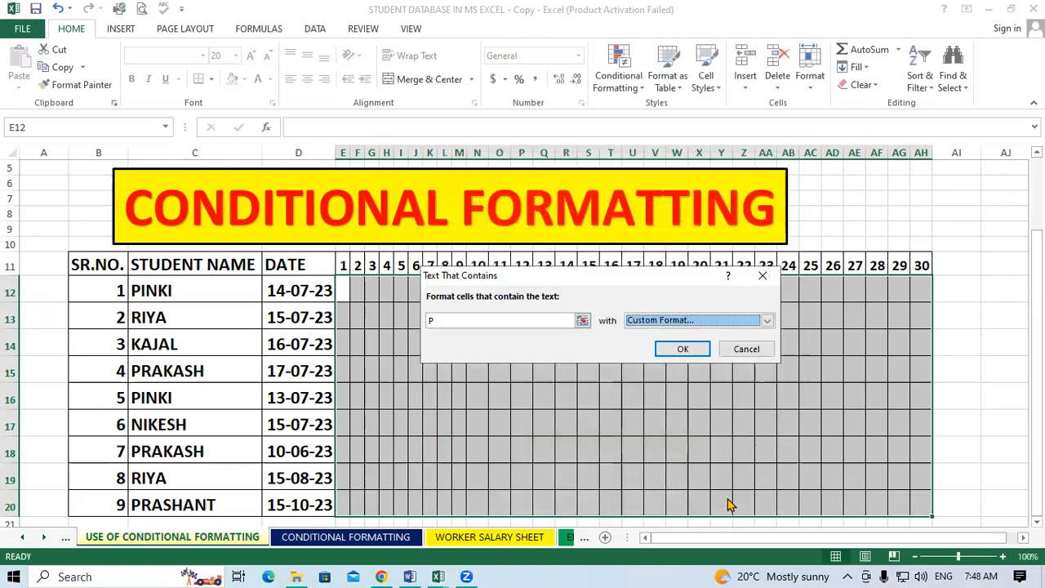
{"action": "left_click", "coordinate": [696, 350]}
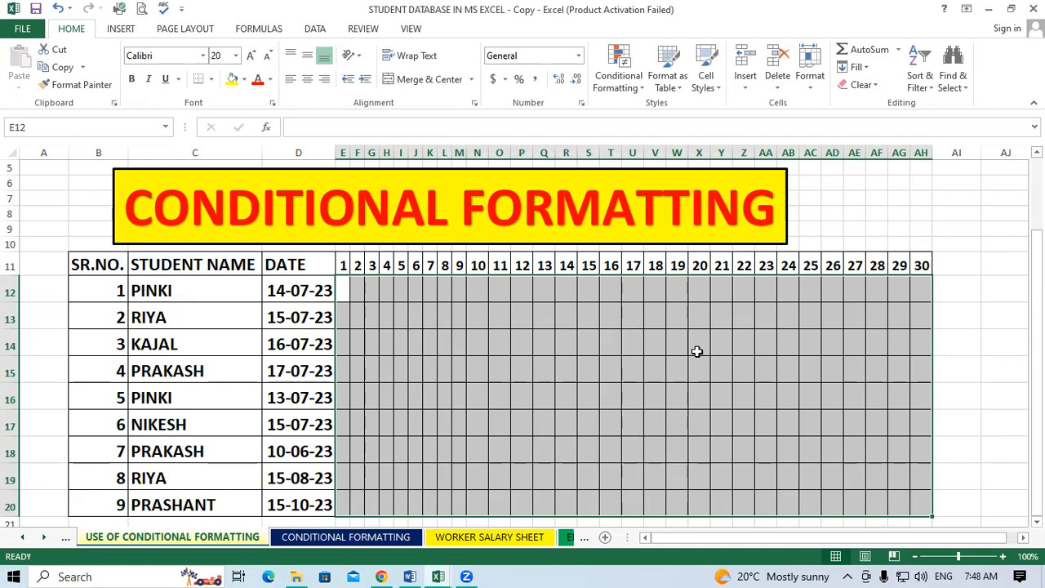
Start a Text that Contains rule on the attendance grid for cells containing A, using a custom format
{"action": "left_click", "coordinate": [623, 77]}
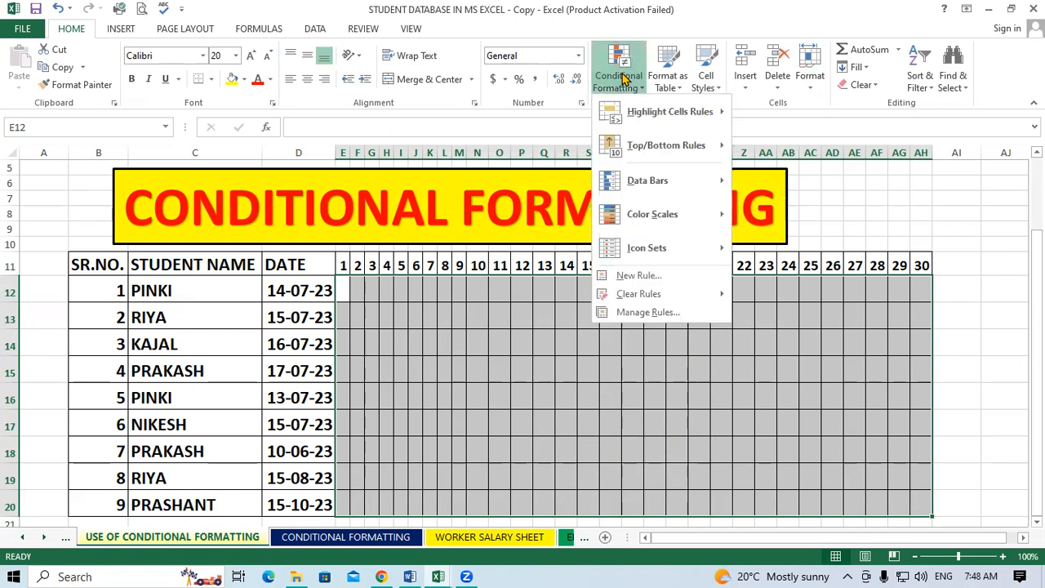
{"action": "mouse_move", "coordinate": [676, 119]}
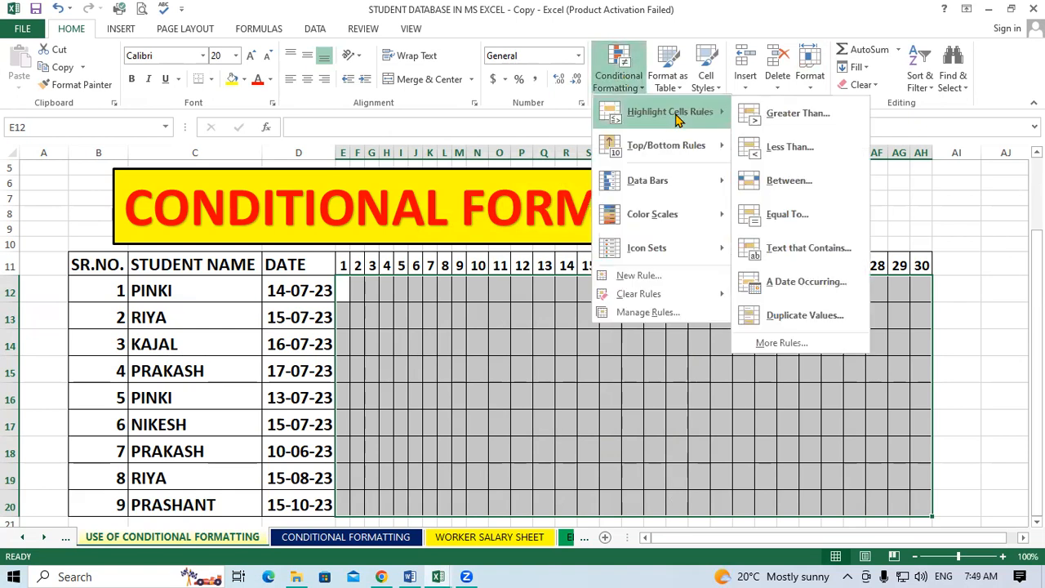
{"action": "left_click", "coordinate": [822, 259]}
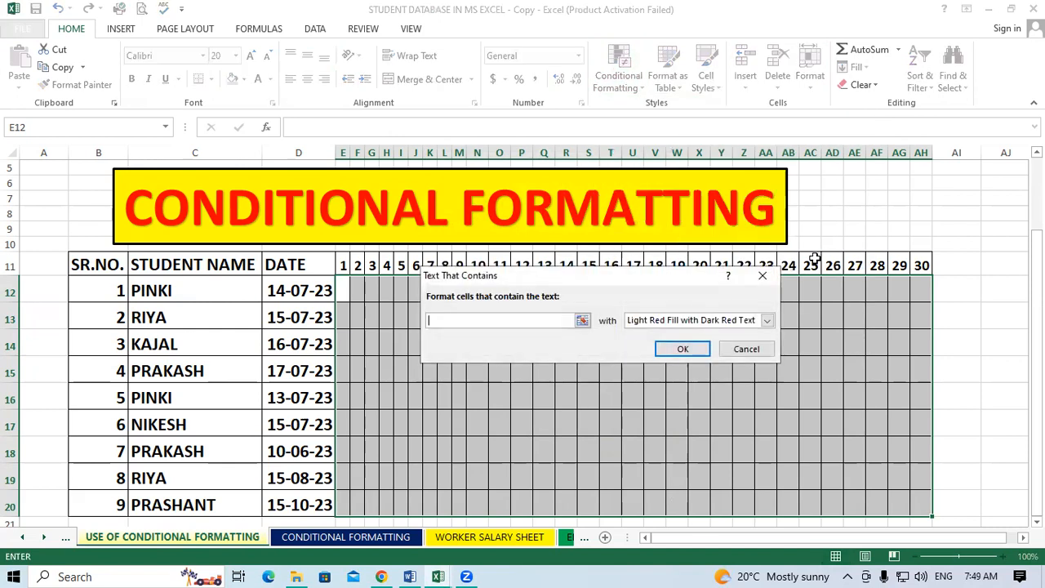
{"action": "type", "text": "A"}
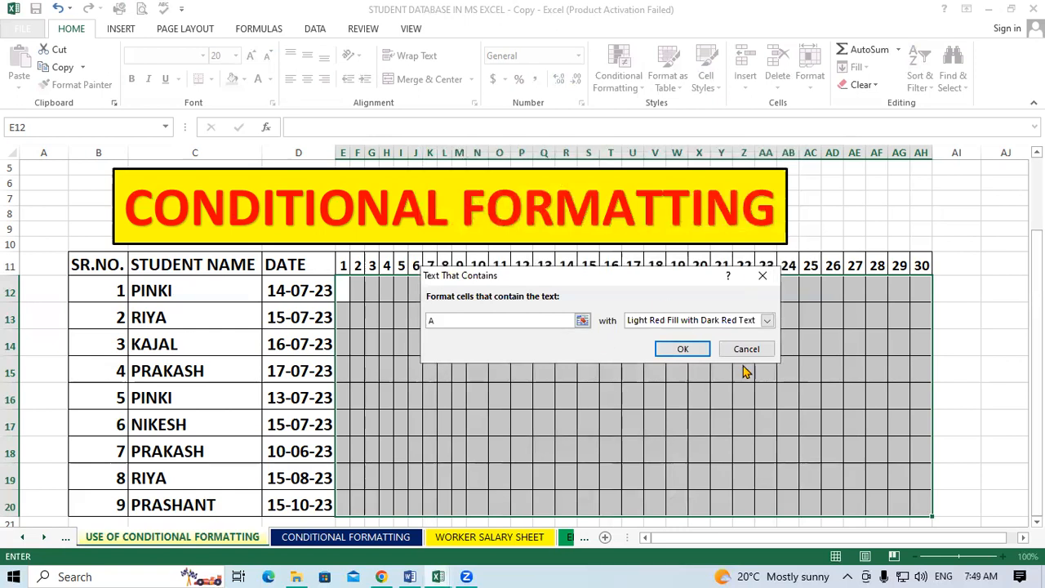
{"action": "left_click", "coordinate": [767, 321]}
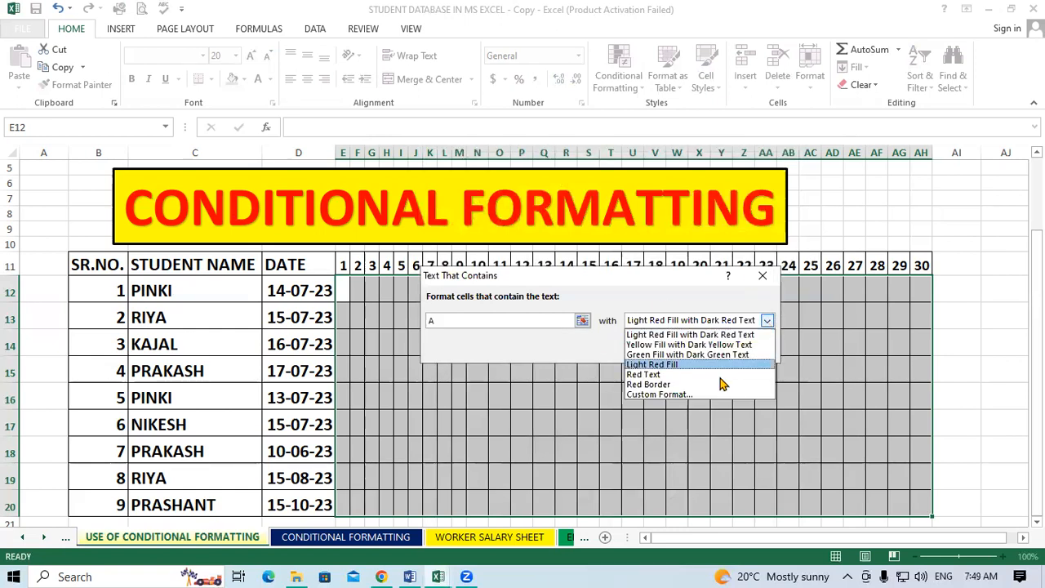
{"action": "left_click", "coordinate": [707, 400]}
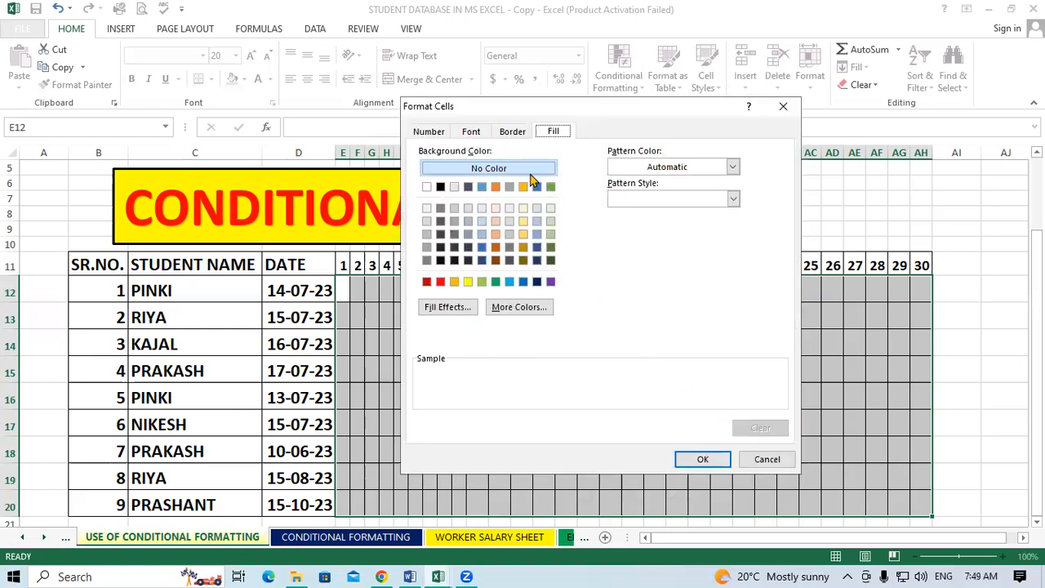
Format the A rule with white font and red fill, and apply it to the attendance grid
{"action": "left_click", "coordinate": [472, 133]}
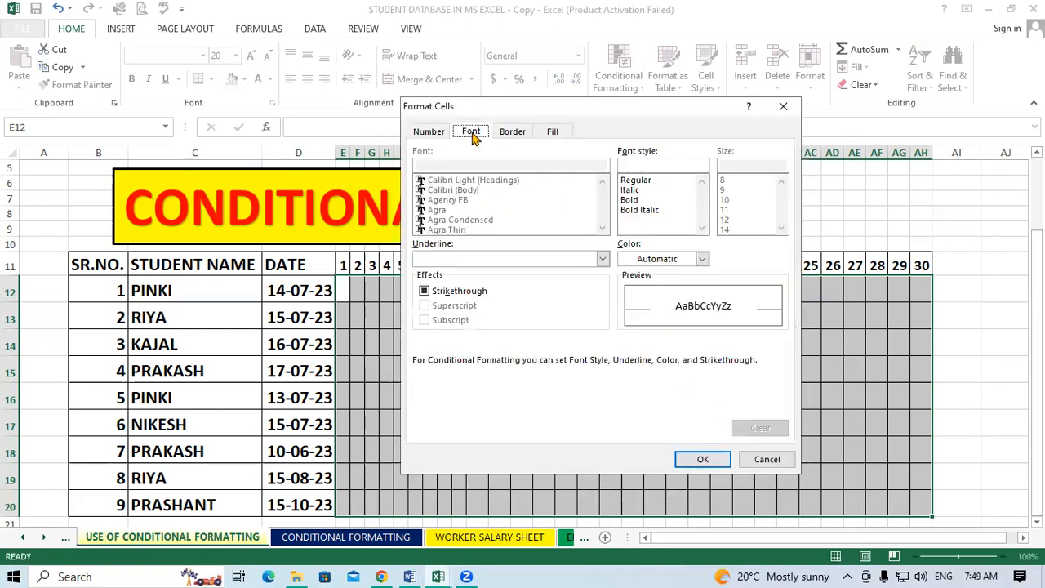
{"action": "left_click", "coordinate": [702, 259]}
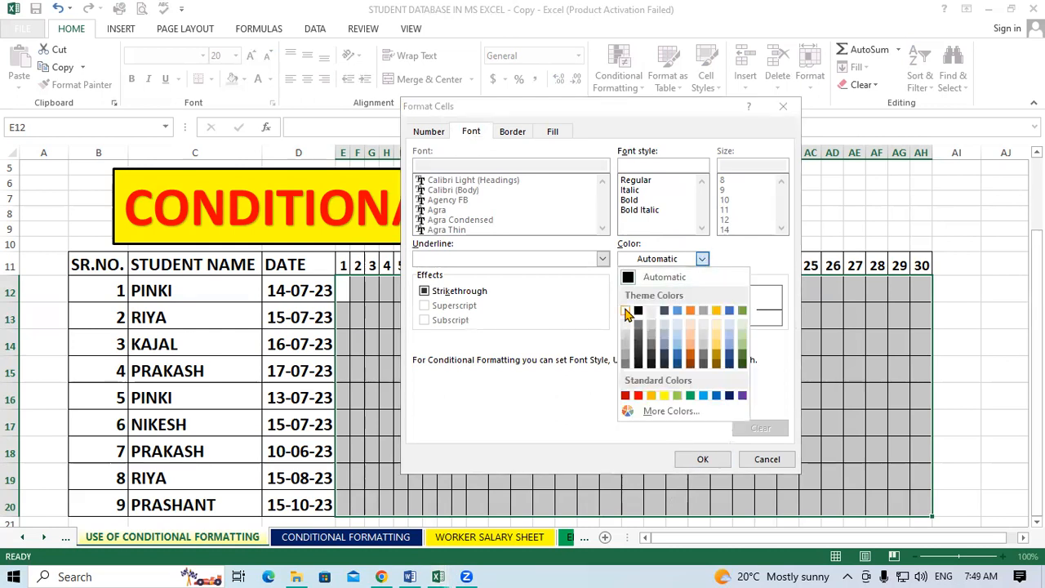
{"action": "left_click", "coordinate": [626, 311]}
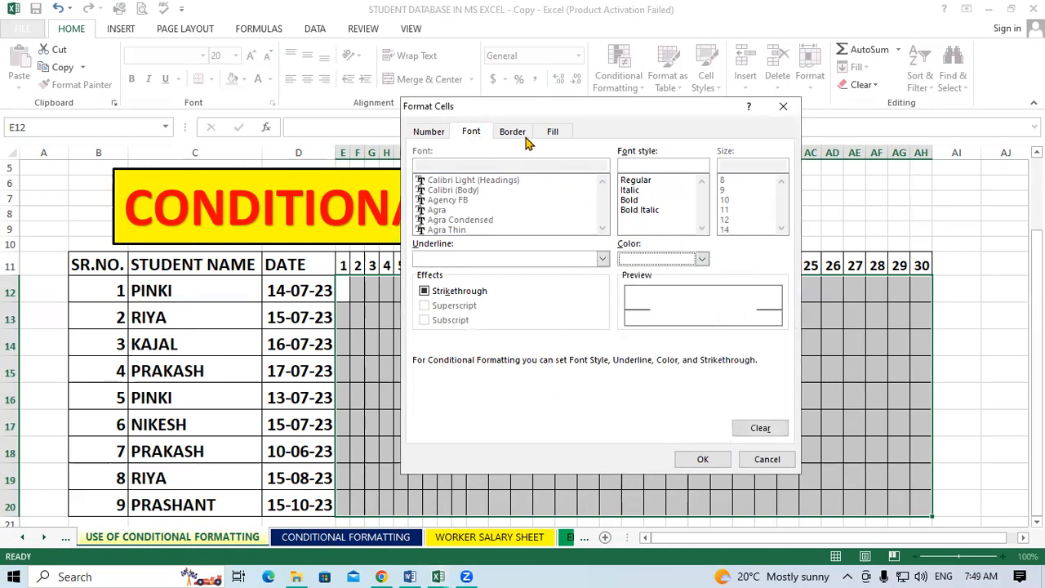
{"action": "left_click", "coordinate": [551, 133]}
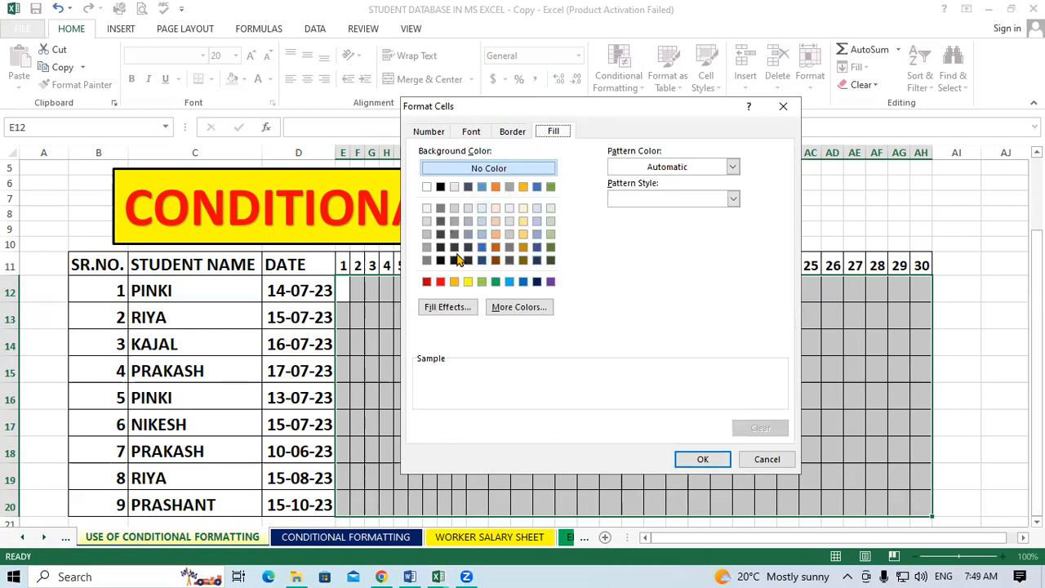
{"action": "left_click", "coordinate": [440, 281]}
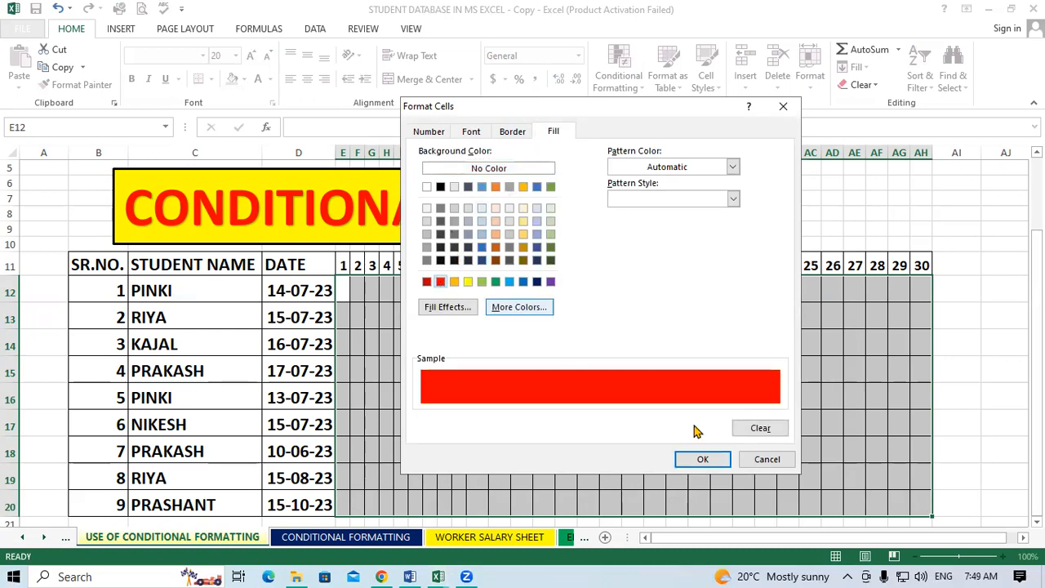
{"action": "left_click", "coordinate": [702, 459]}
{"action": "left_click", "coordinate": [699, 350]}
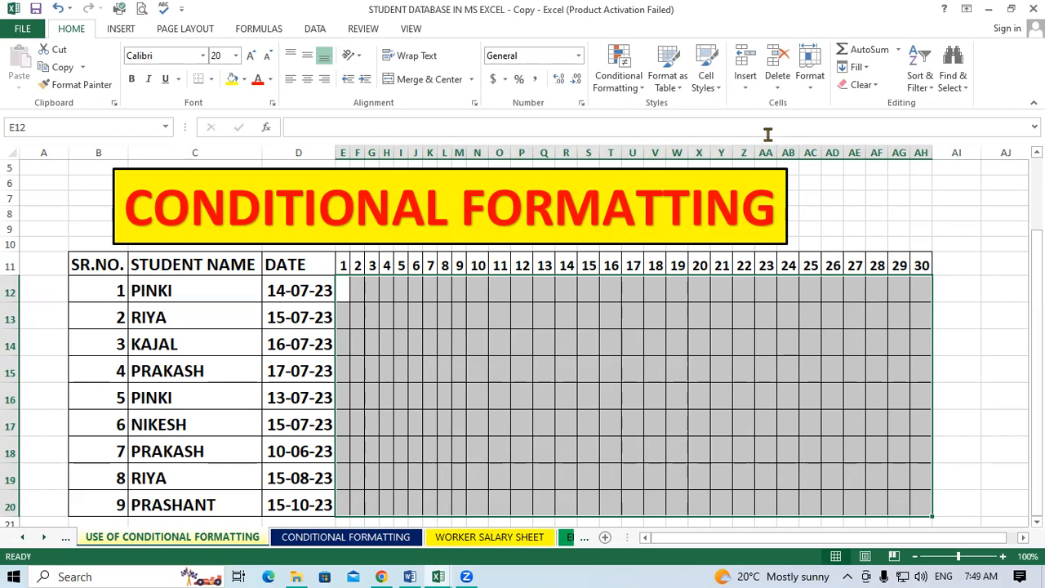
Start a Text that Contains rule on the attendance grid for cells containing L, using a custom format
{"action": "left_click", "coordinate": [625, 72]}
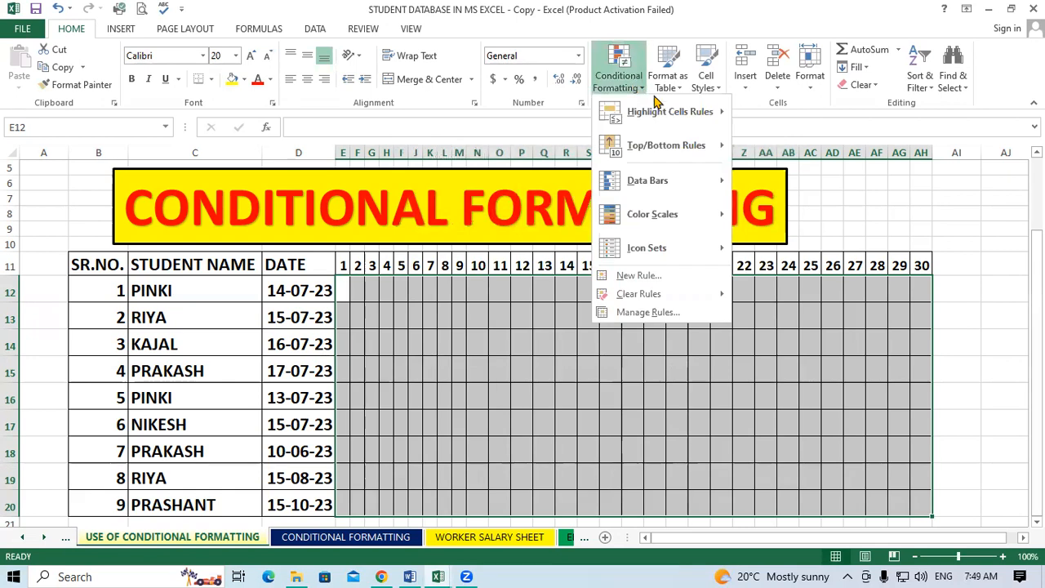
{"action": "mouse_move", "coordinate": [671, 113]}
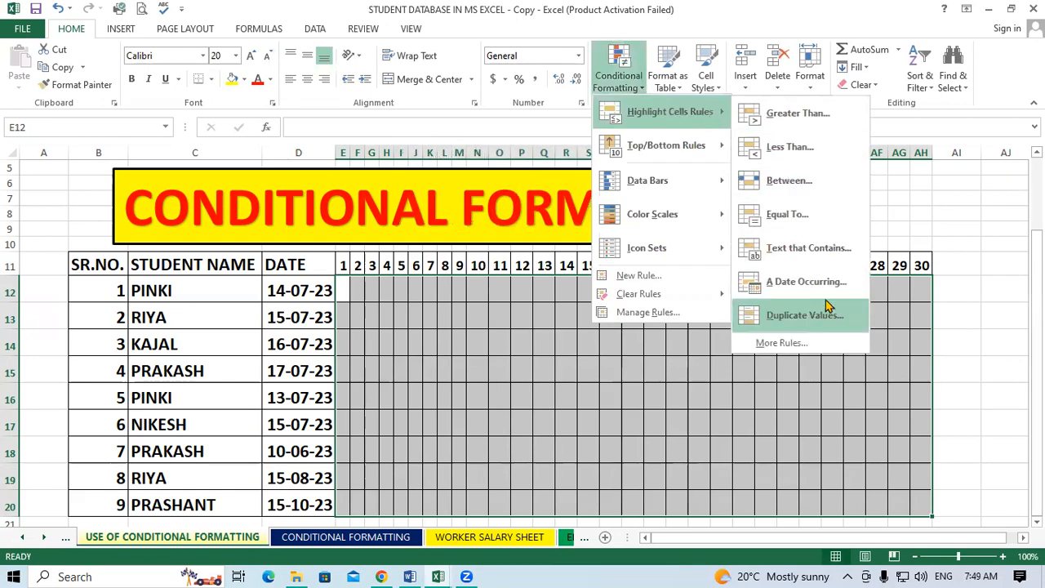
{"action": "left_click", "coordinate": [819, 251]}
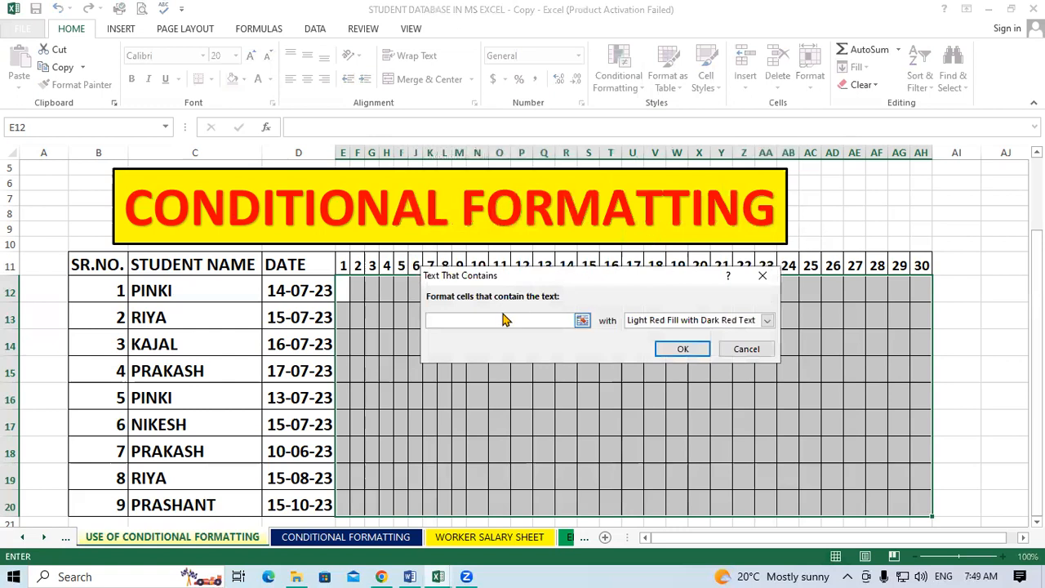
{"action": "type", "text": "L"}
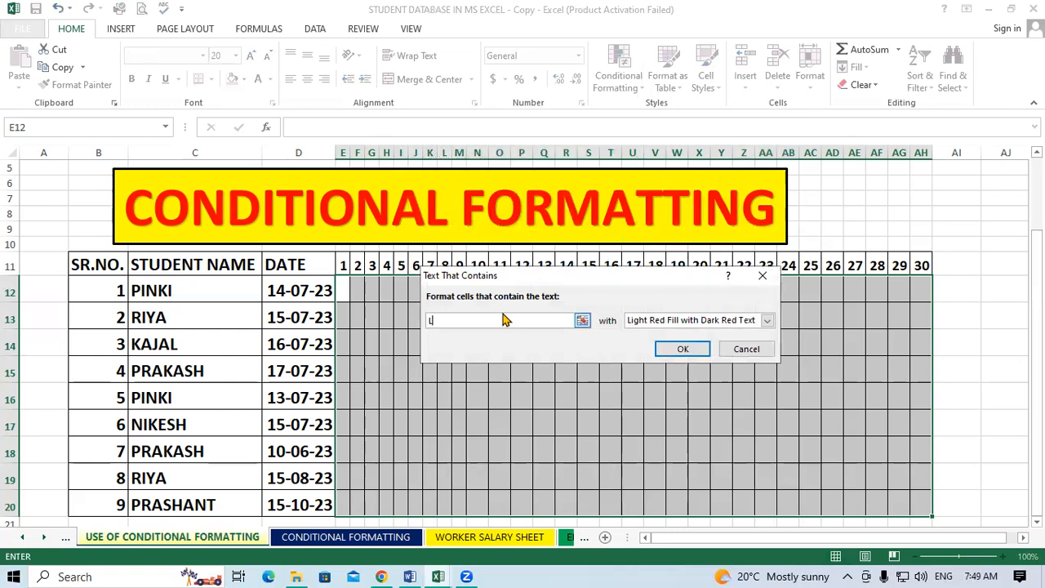
{"action": "left_click", "coordinate": [766, 320]}
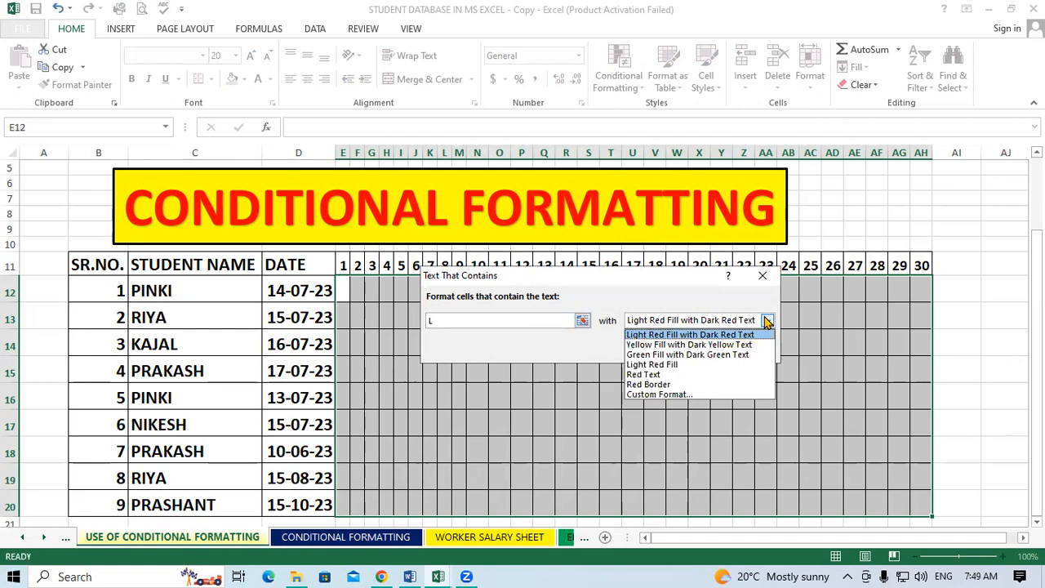
{"action": "left_click", "coordinate": [693, 395]}
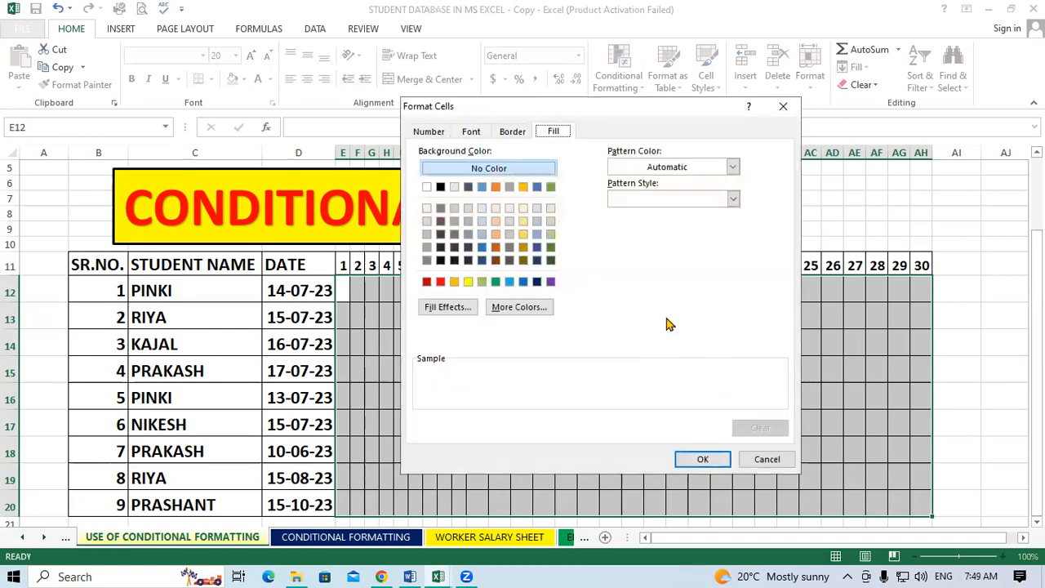
Set the L rule's custom format to a bold black font
{"action": "left_click", "coordinate": [475, 132]}
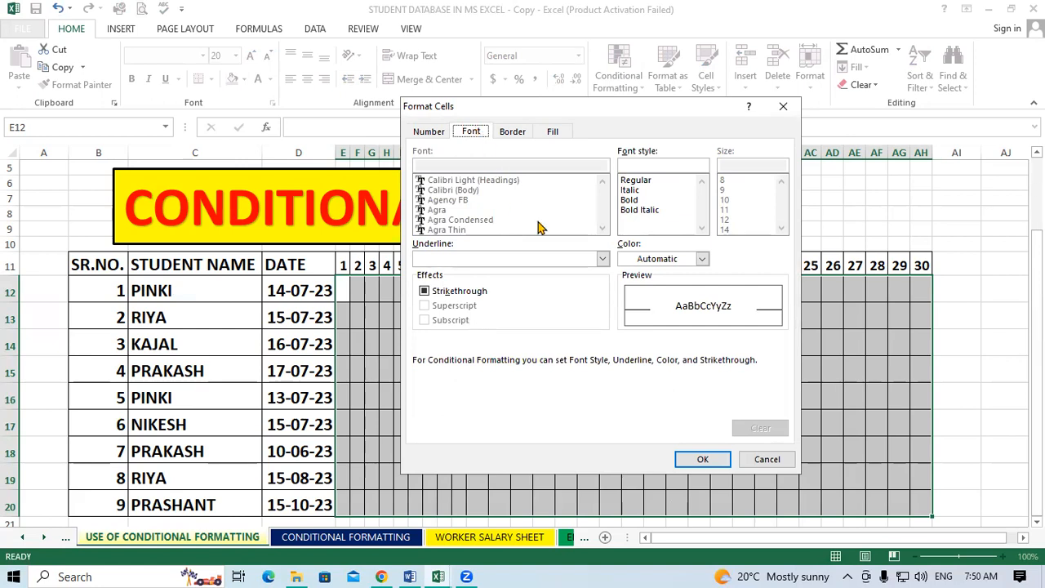
{"action": "left_click", "coordinate": [702, 259]}
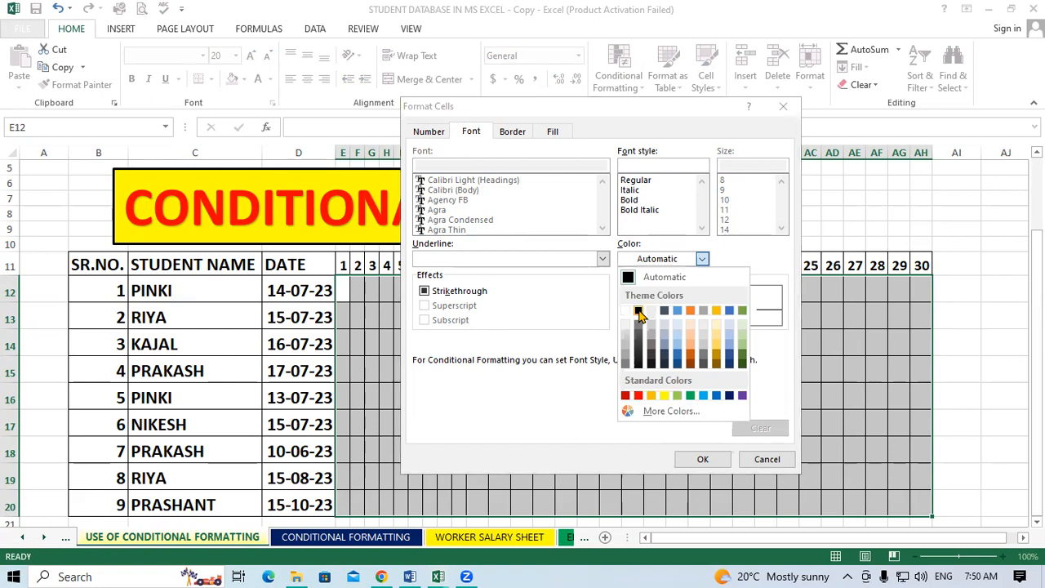
{"action": "left_click", "coordinate": [638, 310]}
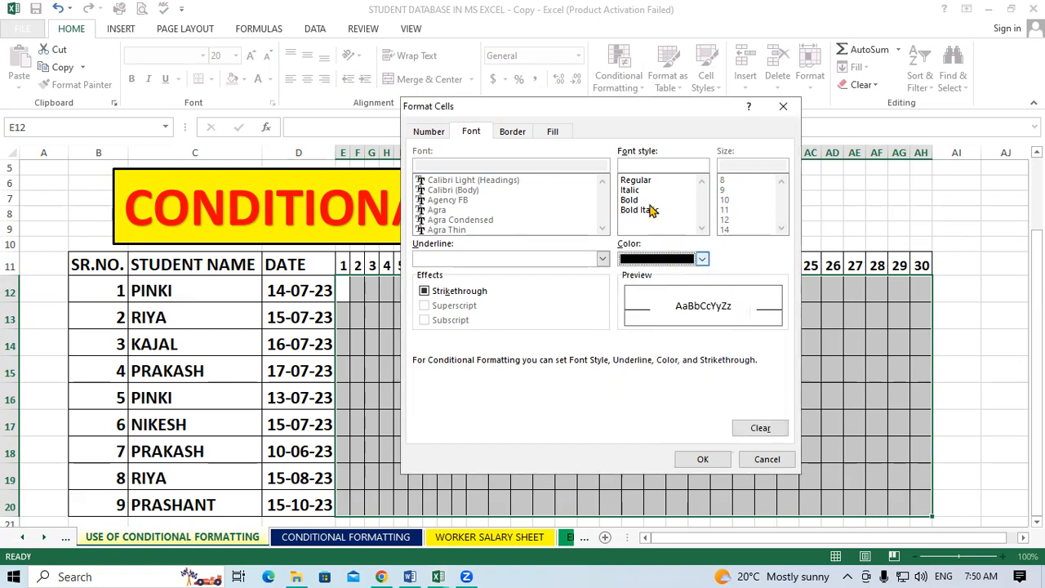
{"action": "left_click", "coordinate": [702, 259]}
{"action": "left_click", "coordinate": [638, 312]}
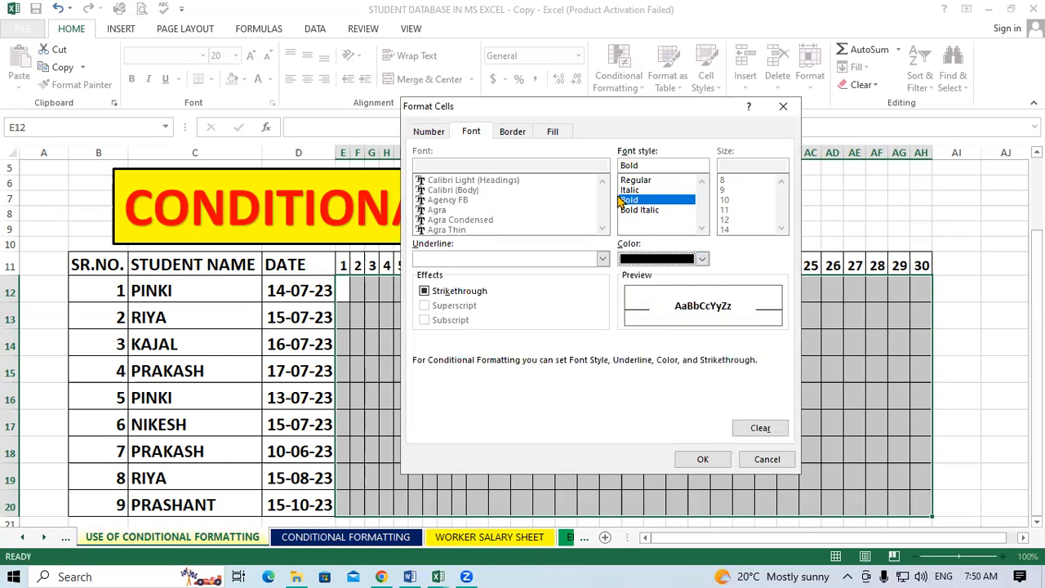
Give the L rule's custom format a yellow fill and apply the rule to the attendance grid
{"action": "left_click", "coordinate": [555, 133]}
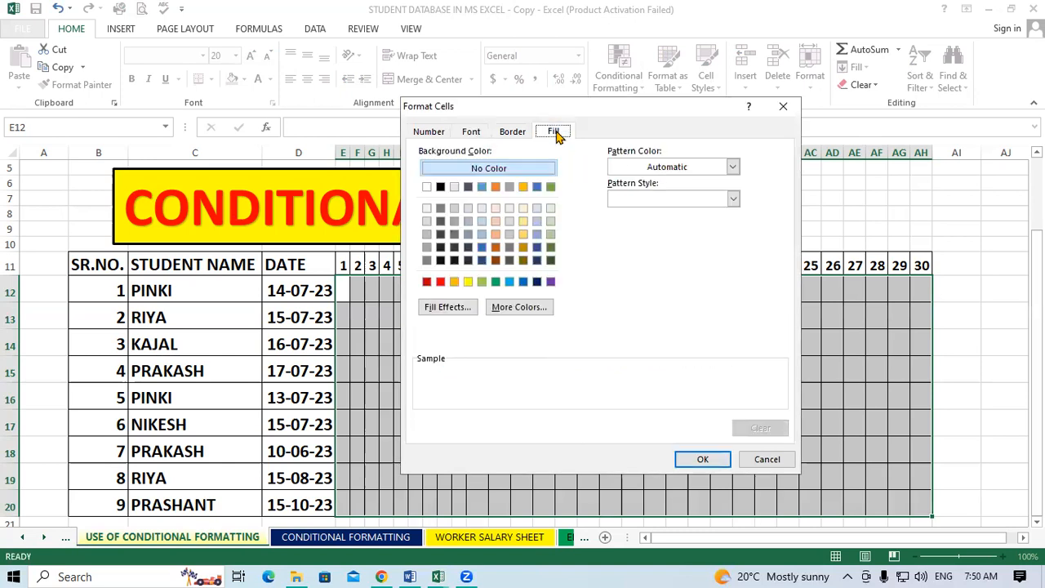
{"action": "left_click", "coordinate": [472, 284]}
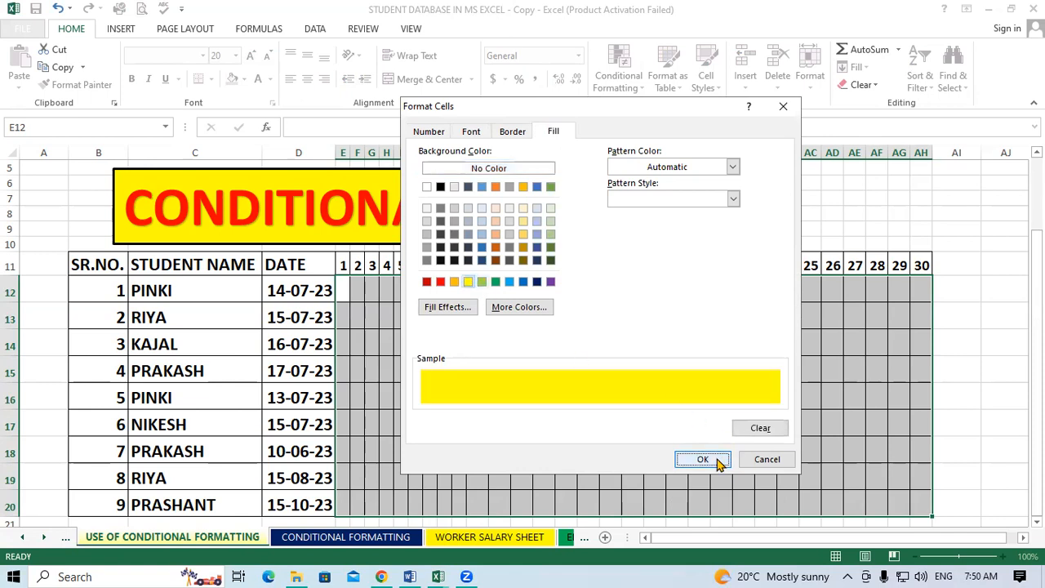
{"action": "left_click", "coordinate": [699, 458]}
{"action": "left_click", "coordinate": [693, 351]}
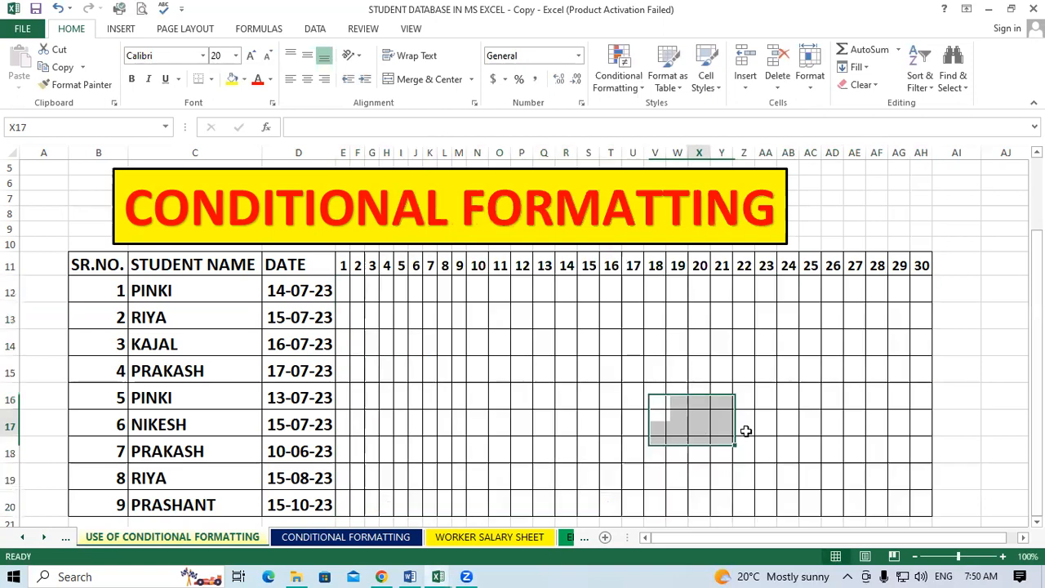
Enter the attendance mark P for day 16 in cells T13 to T16
{"action": "left_click_drag", "start_coordinate": [662, 398], "coordinate": [742, 429]}
{"action": "left_click", "coordinate": [788, 423]}
{"action": "left_click", "coordinate": [610, 303]}
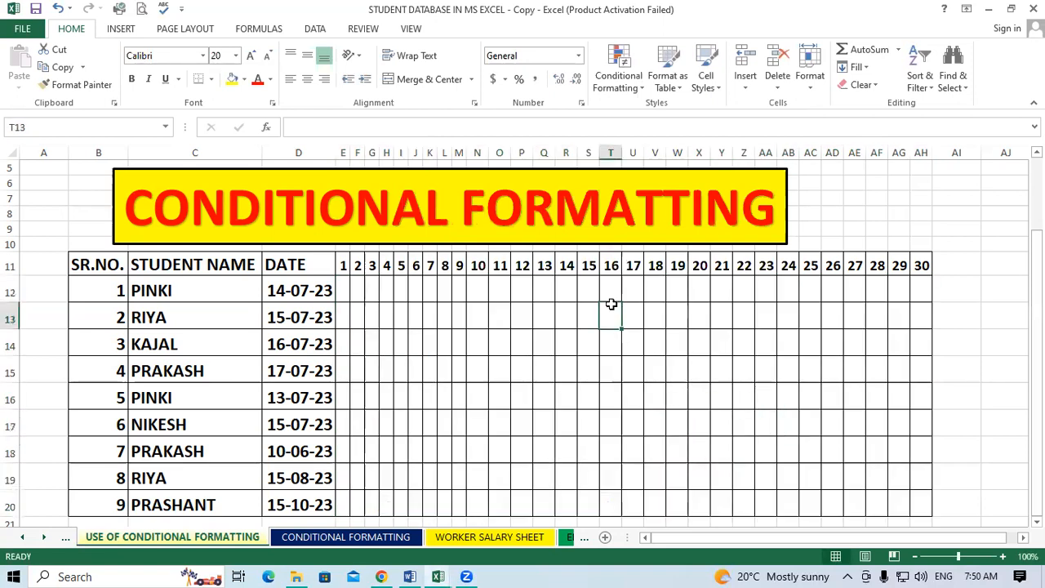
{"action": "type", "text": "P"}
{"action": "key", "text": "Return"}
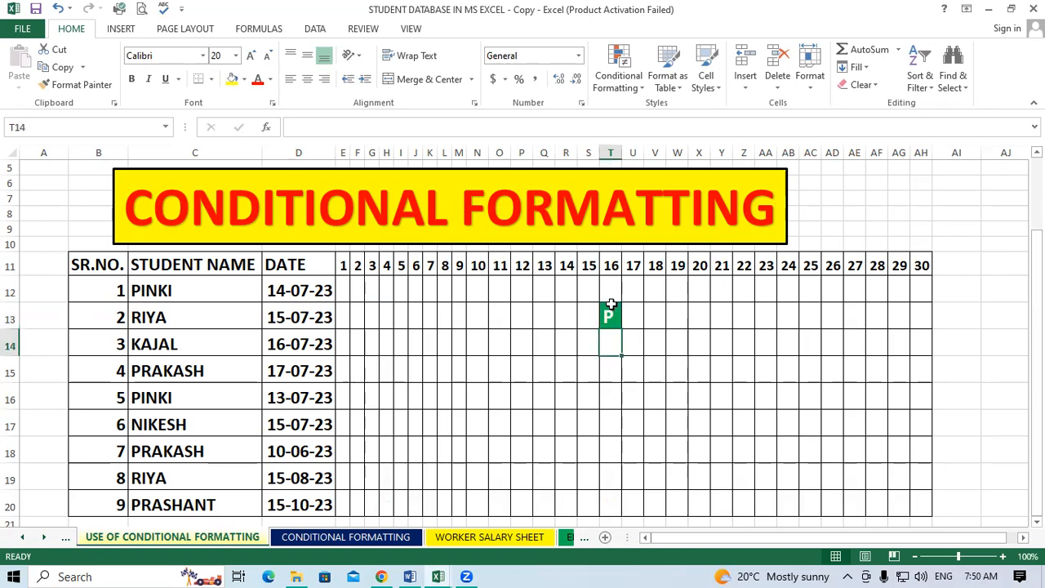
{"action": "type", "text": "P"}
{"action": "key", "text": "Return"}
{"action": "type", "text": "P"}
{"action": "key", "text": "Return"}
{"action": "type", "text": "P"}
{"action": "key", "text": "Return"}
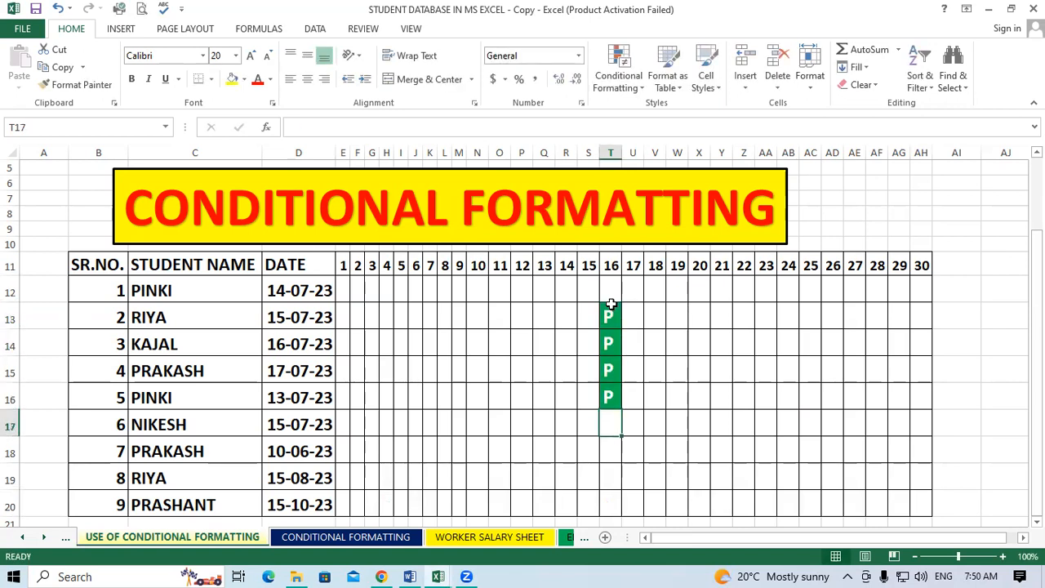
Enter the attendance mark L for day 16 in cells T17 to T19
{"action": "type", "text": "L"}
{"action": "key", "text": "Return"}
{"action": "type", "text": "L"}
{"action": "key", "text": "Return"}
{"action": "type", "text": "L"}
{"action": "key", "text": "Return"}
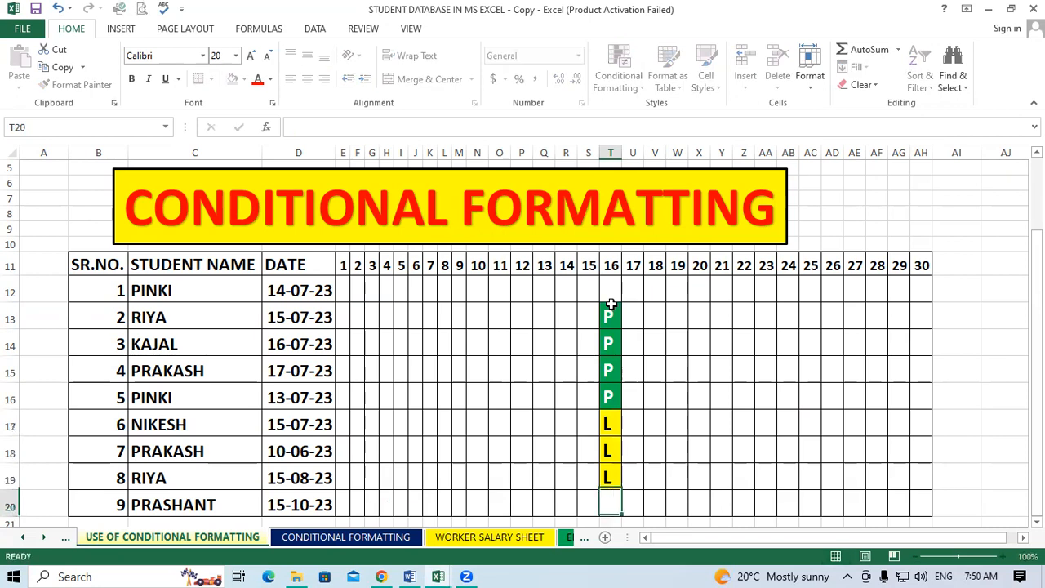
Enter the attendance mark A for day 18 in cells V13 to V18
{"action": "key", "text": "Right"}
{"action": "key", "text": "Right"}
{"action": "key", "text": "Up"}
{"action": "key", "text": "Up"}
{"action": "key", "text": "ctrl+Up"}
{"action": "key", "text": "Up"}
{"action": "key", "text": "Up"}
{"action": "key", "text": "Down"}
{"action": "key", "text": "Down"}
{"action": "key", "text": "Down"}
{"action": "key", "text": "Down"}
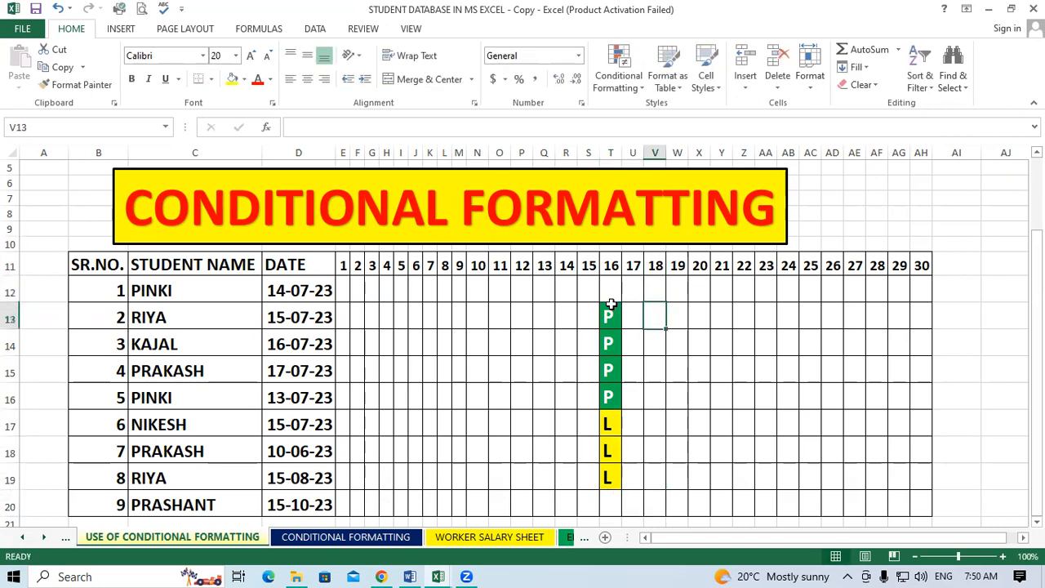
{"action": "type", "text": "A"}
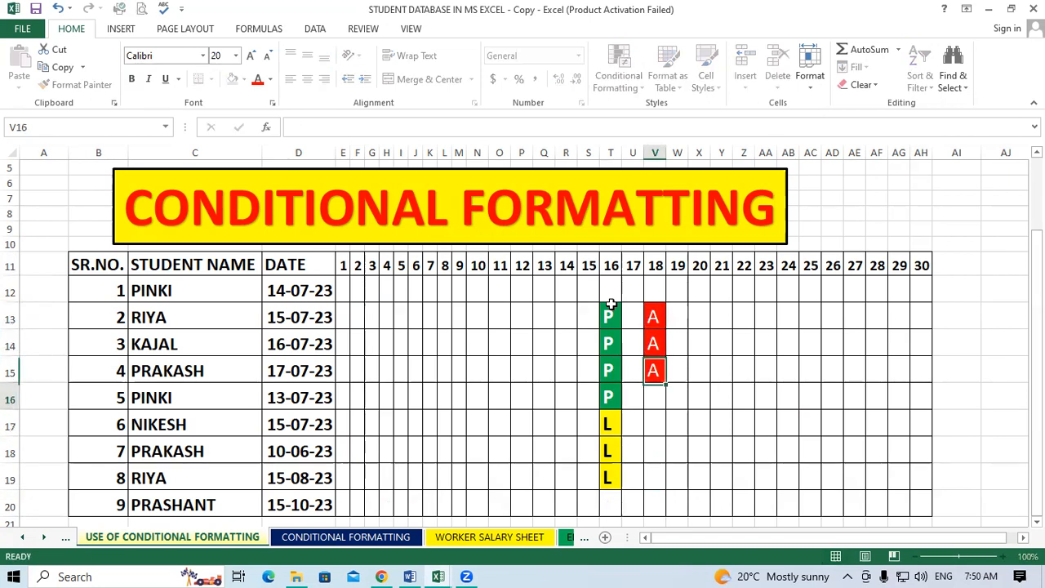
{"action": "type", "text": " A A A A A"}
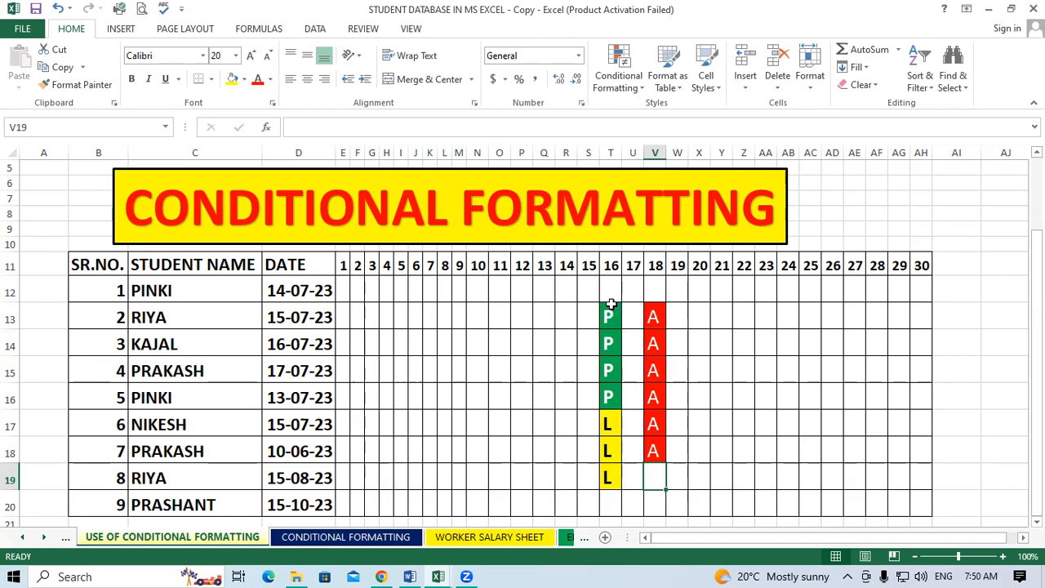
Fill in day 22 with the mark P in cells Z13 to Z18 and A in Z19
{"action": "key", "text": "Right"}
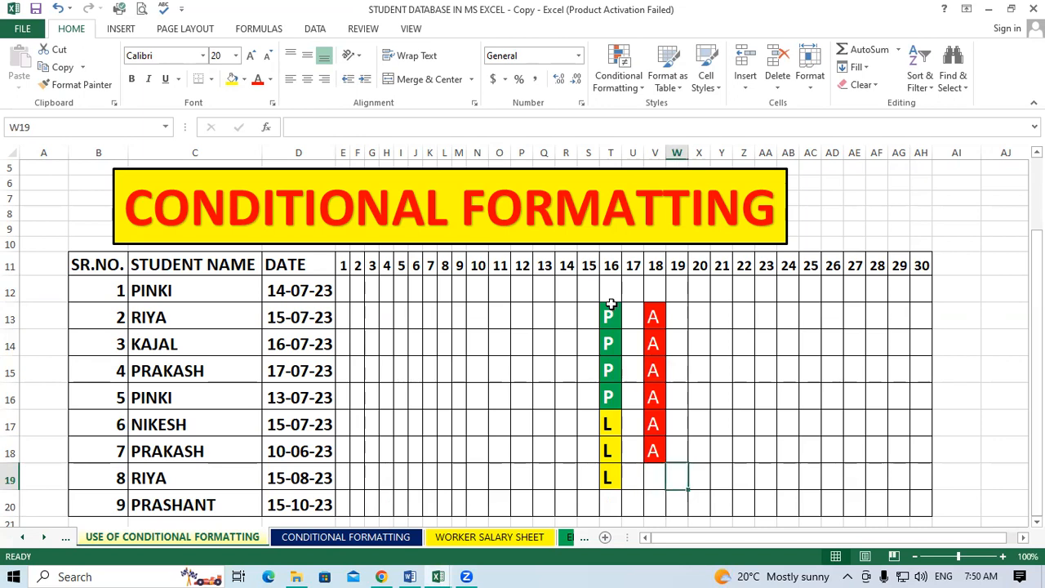
{"action": "key", "text": "Up"}
{"action": "key", "text": "Up"}
{"action": "key", "text": "Up"}
{"action": "key", "text": "Up"}
{"action": "key", "text": "Up"}
{"action": "key", "text": "Up"}
{"action": "key", "text": "Right"}
{"action": "key", "text": "Right"}
{"action": "key", "text": "Right"}
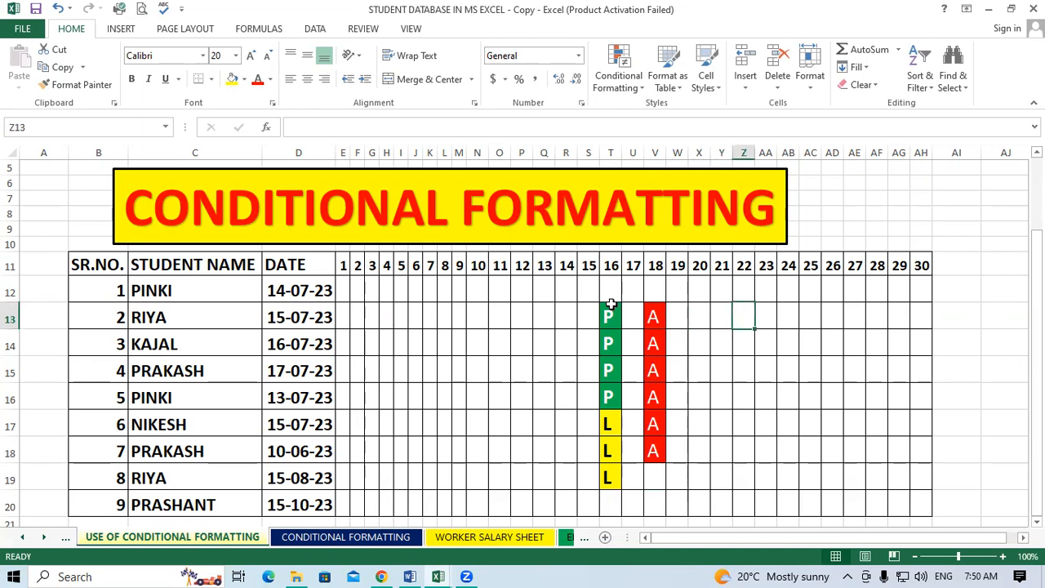
{"action": "type", "text": "P"}
{"action": "key", "text": "Return"}
{"action": "type", "text": "P"}
{"action": "key", "text": "Return"}
{"action": "type", "text": "P"}
{"action": "key", "text": "Return"}
{"action": "type", "text": "P P"}
{"action": "key", "text": "Return"}
{"action": "type", "text": "P"}
{"action": "key", "text": "Return"}
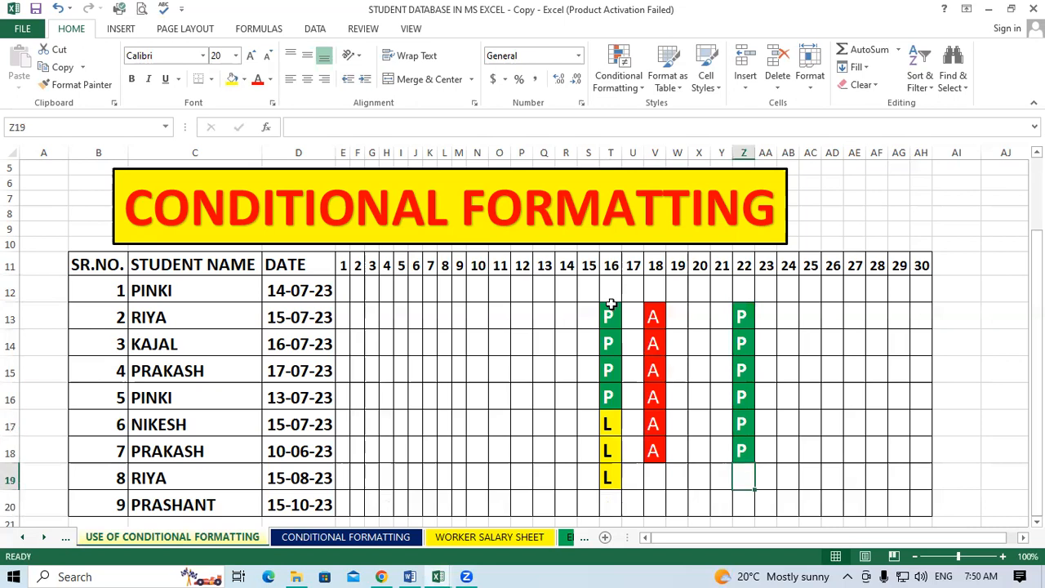
{"action": "type", "text": "A"}
{"action": "key", "text": "Return"}
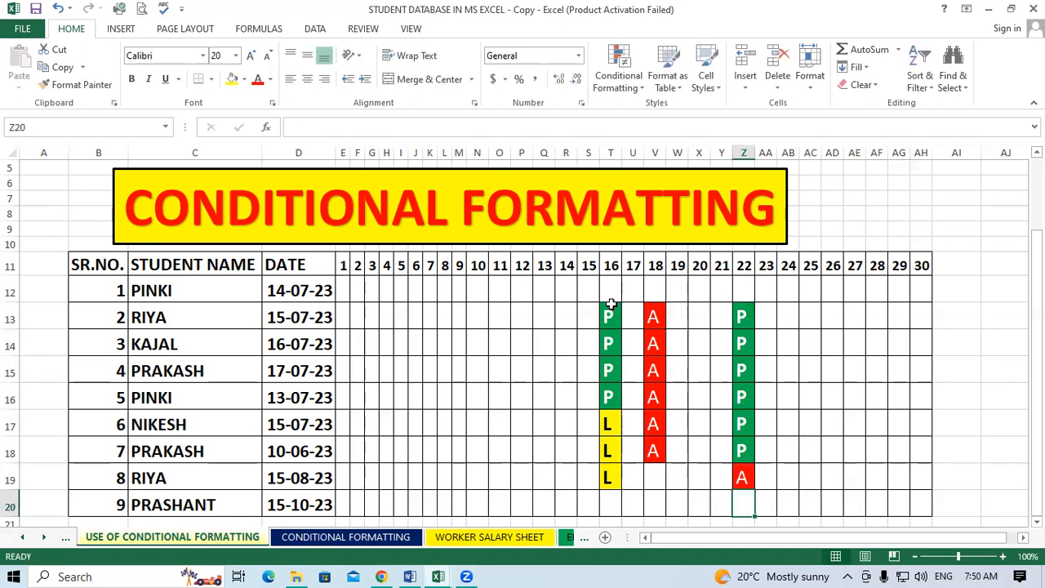